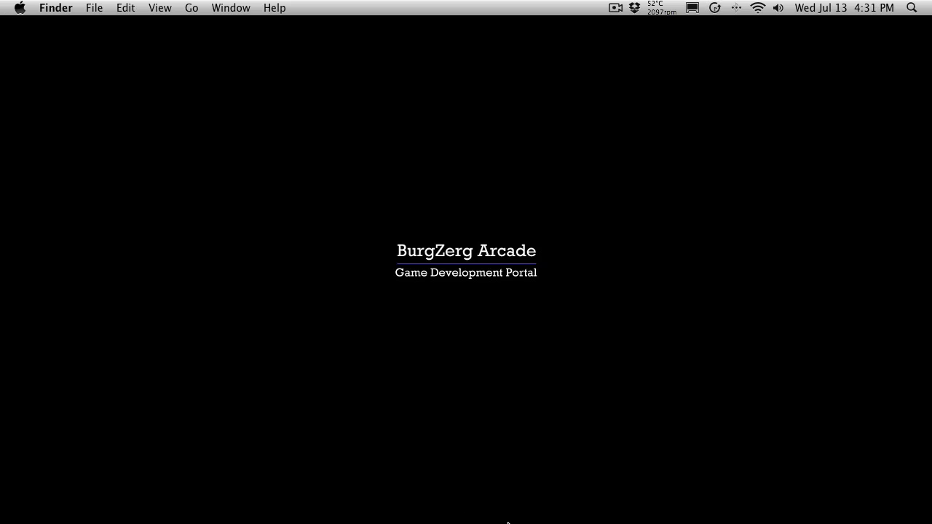
- In Unity, clear the Project search, collapse _Scripts and expand Resources to show Character, GUI, Prefabs
mouse_move(485, 510)
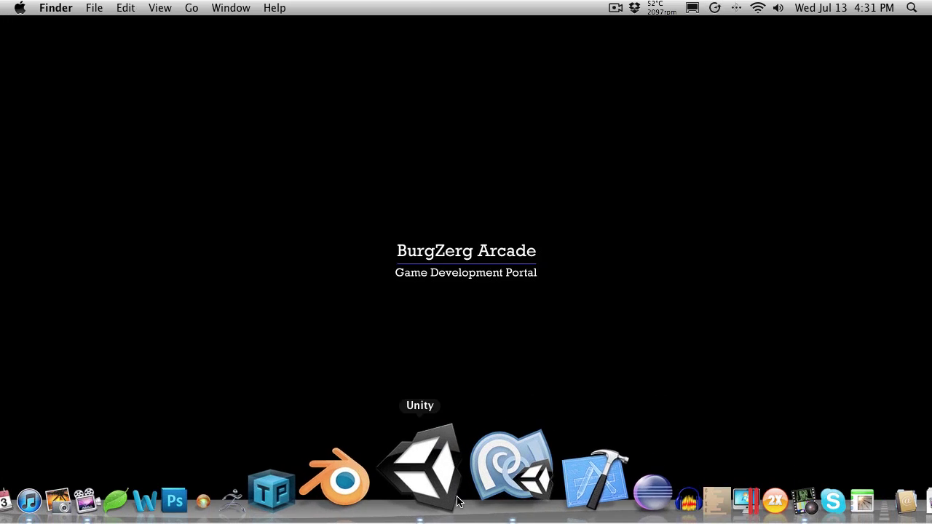
left_click(425, 473)
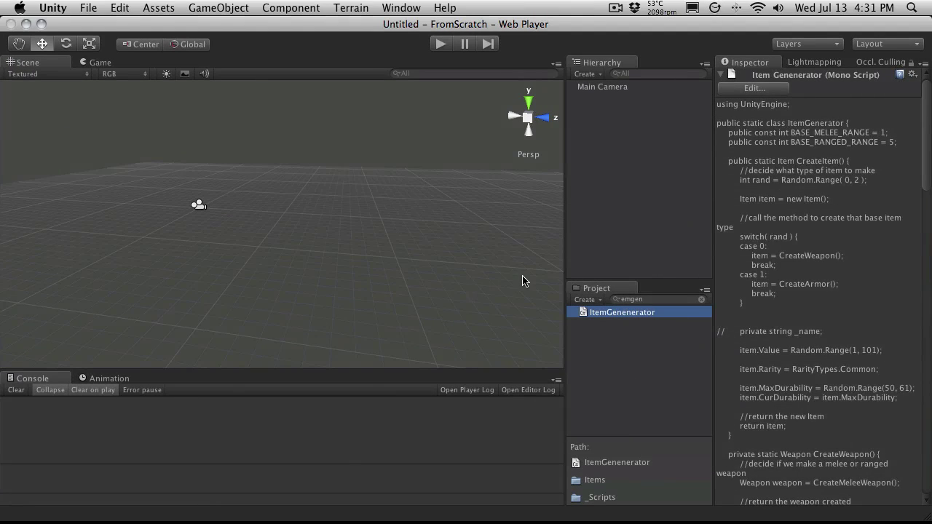
left_click(701, 300)
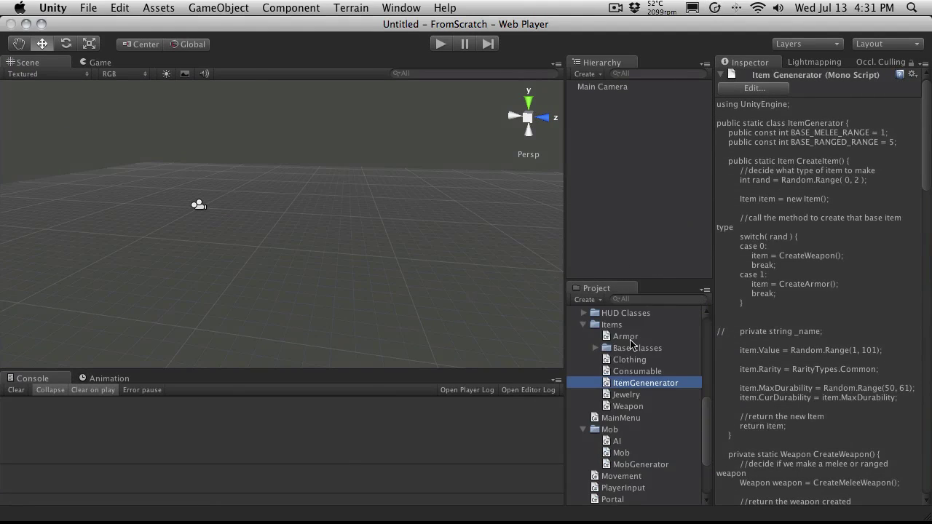
scroll(623, 342, "up", 8)
left_click(572, 325)
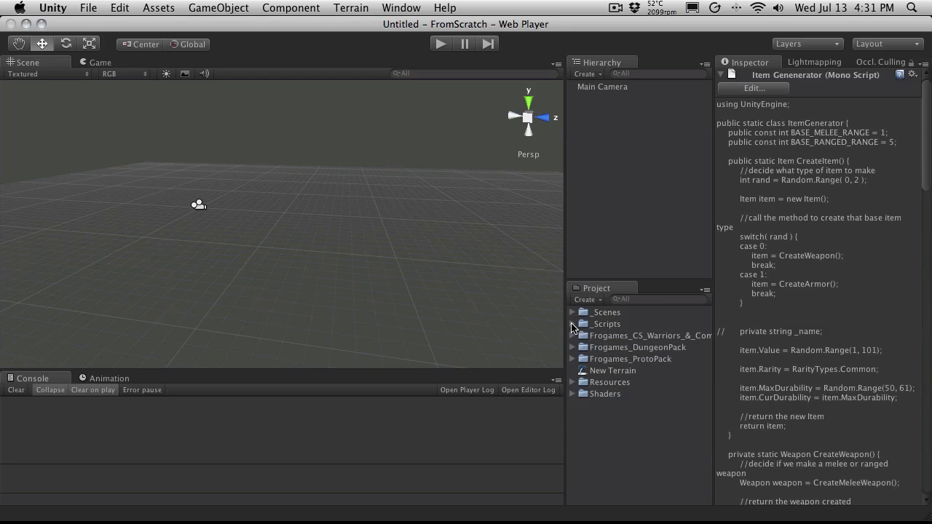
left_click(573, 383)
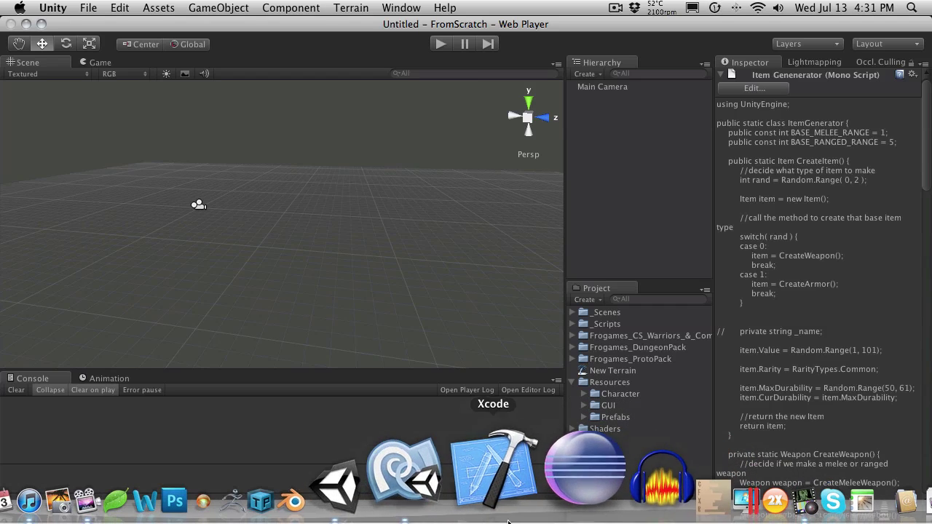
left_click(477, 507)
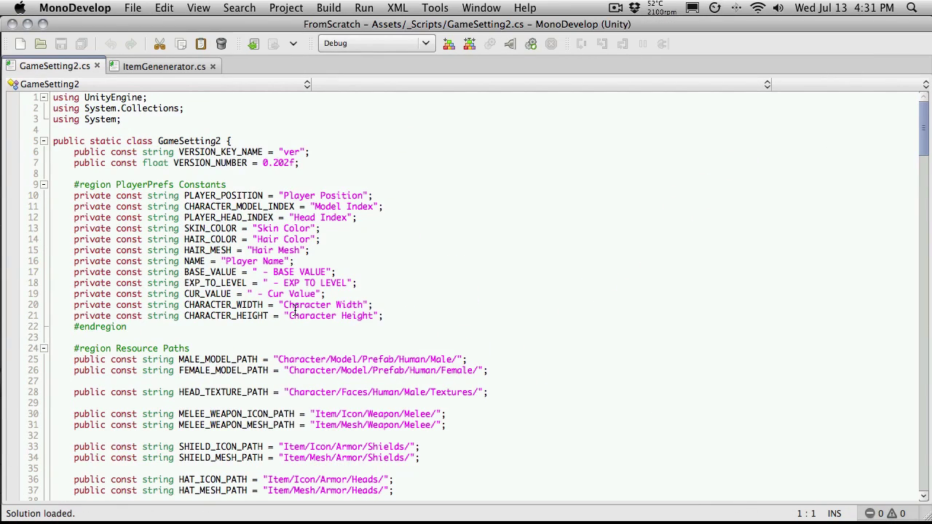
scroll(295, 310, "down", 3)
left_click_drag(73, 248, 317, 260)
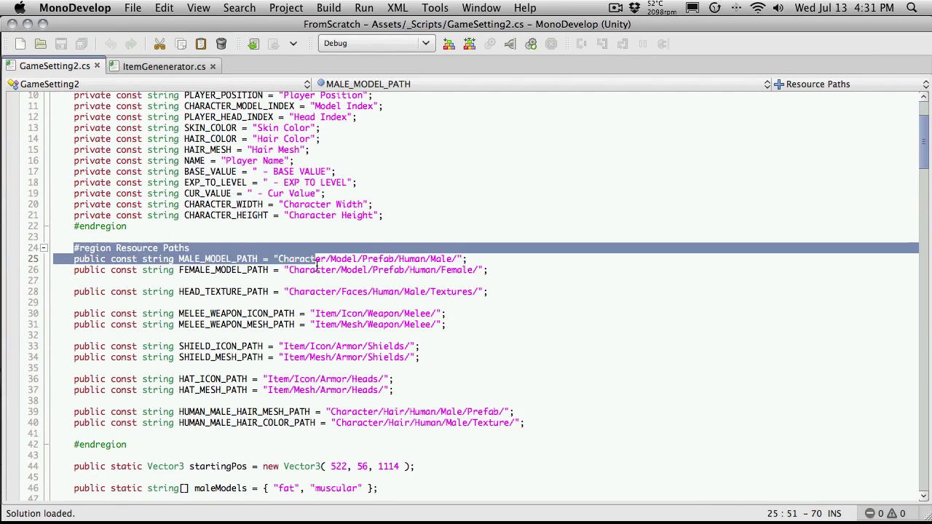
key("Up")
key("Up")
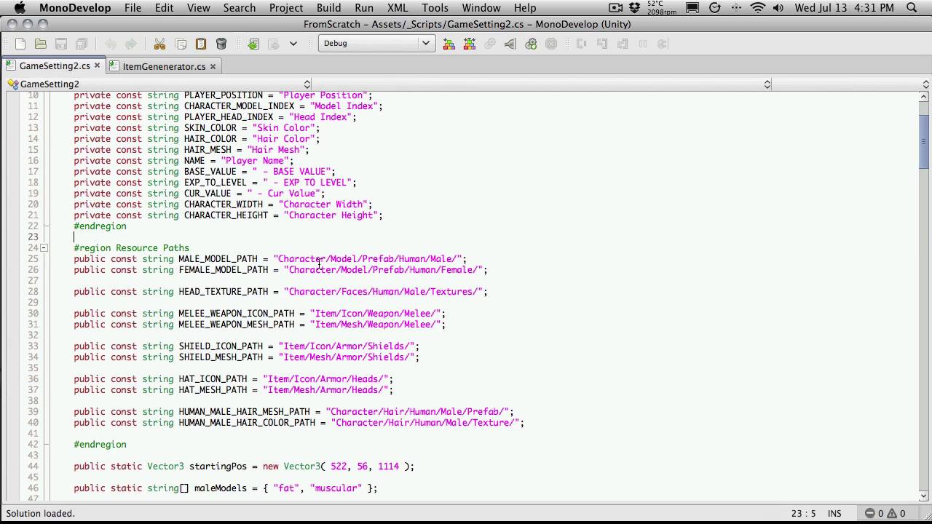
scroll(317, 281, "down", 3)
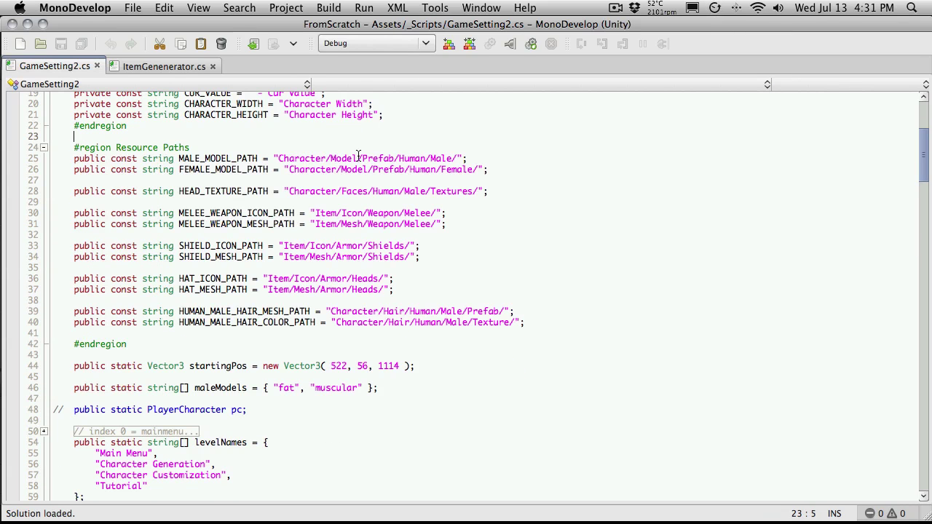
left_click_drag(312, 213, 454, 211)
left_click_drag(299, 225, 433, 224)
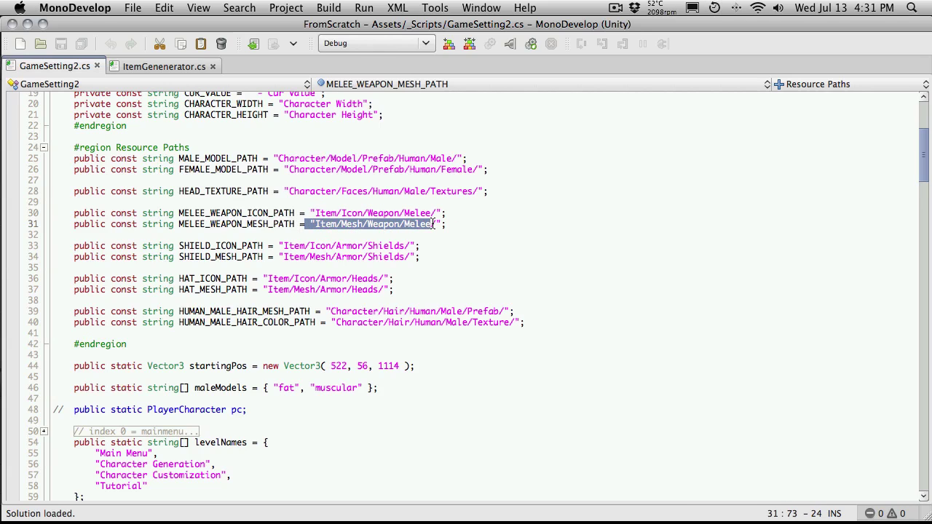
left_click(361, 231)
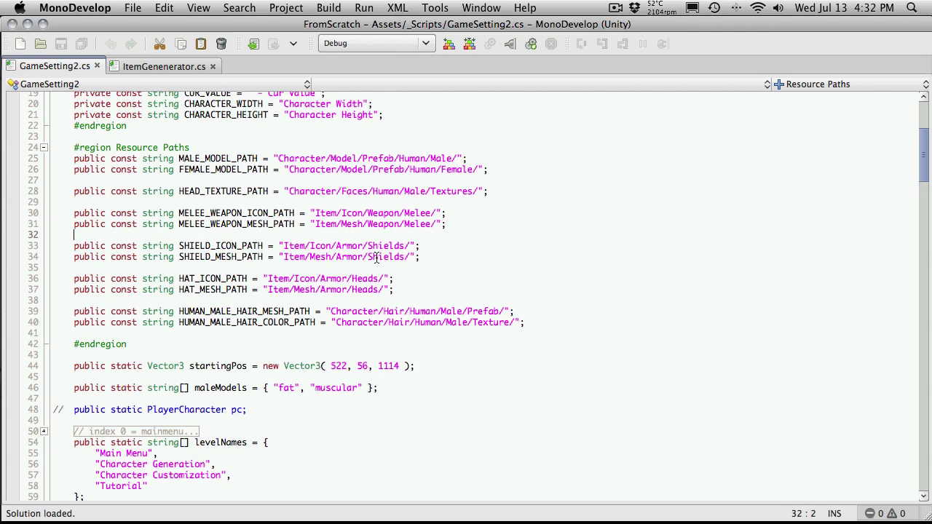
key("super+Tab")
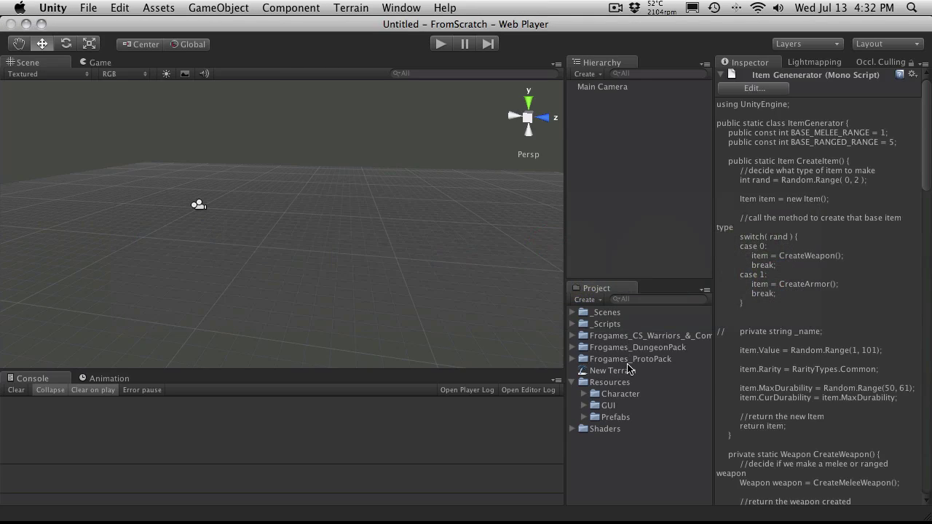
- Create a new folder named Item inside the Resources folder
left_click(620, 382)
right_click(621, 383)
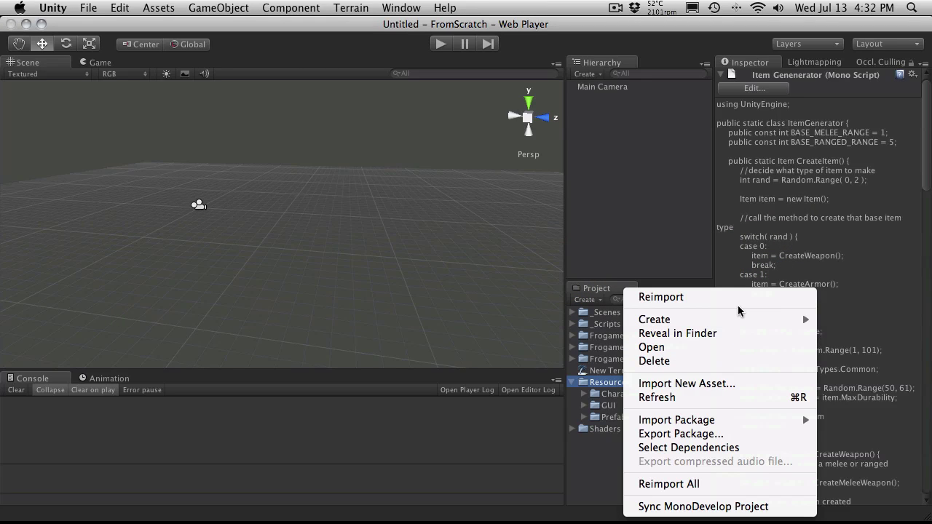
mouse_move(802, 319)
left_click(834, 298)
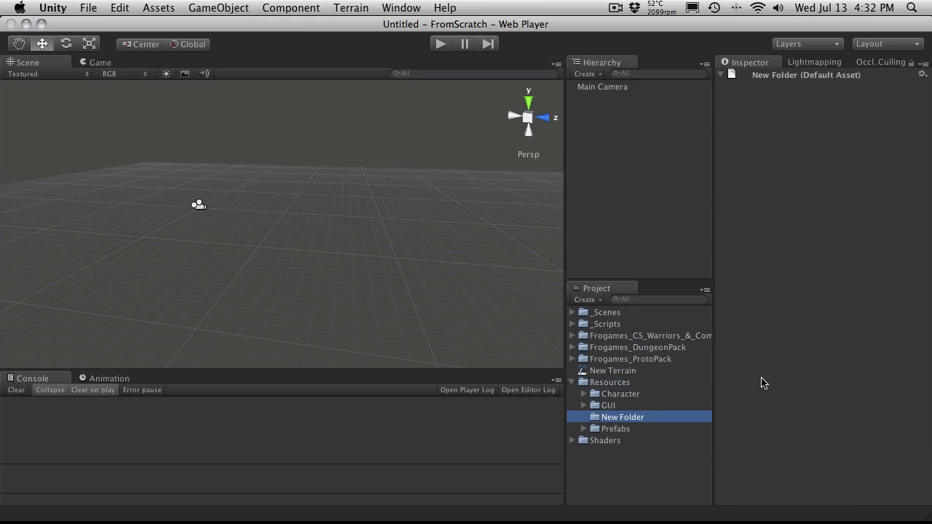
type("Item")
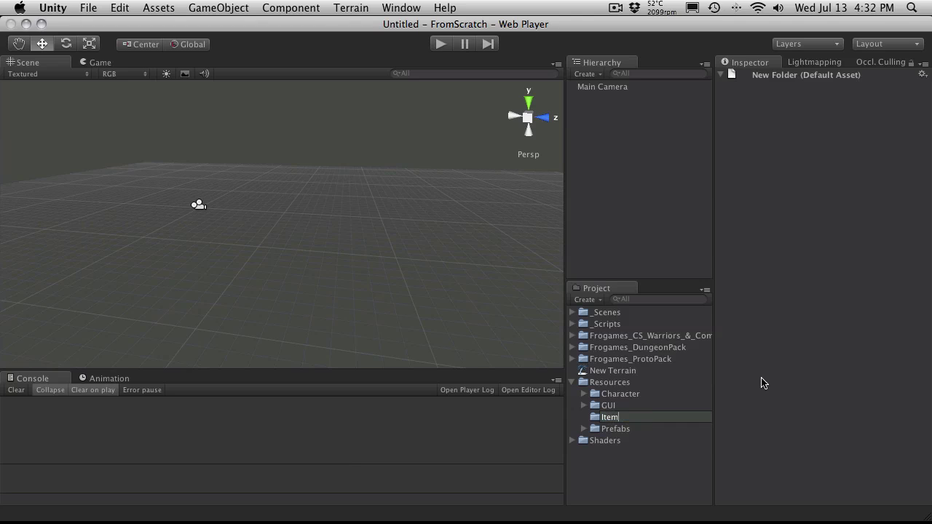
key("Return")
key("super+Tab")
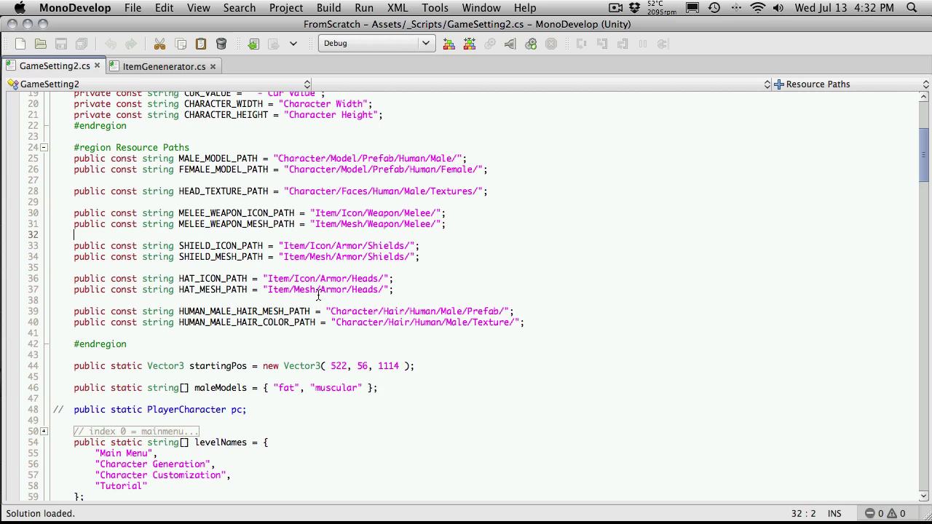
key("super+Tab")
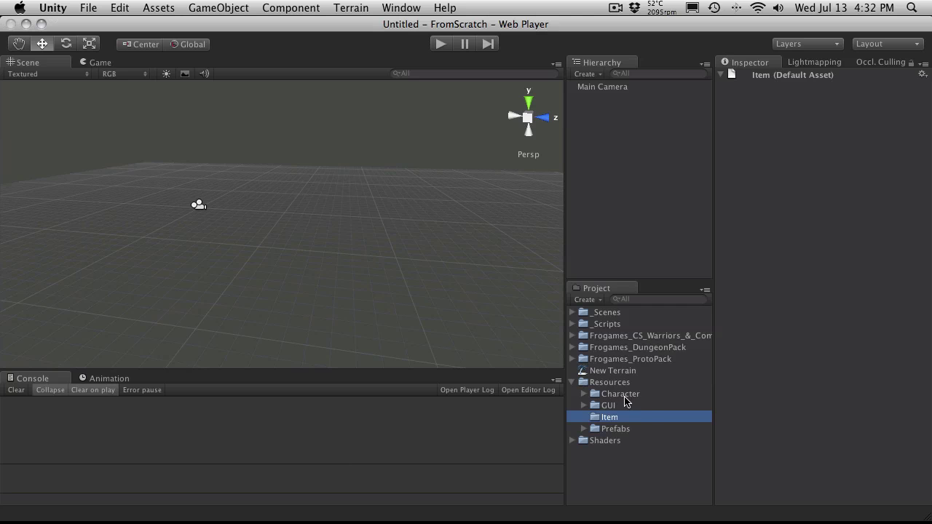
- Duplicate Item, move the copy inside Item and rename it Icon
key("super+d")
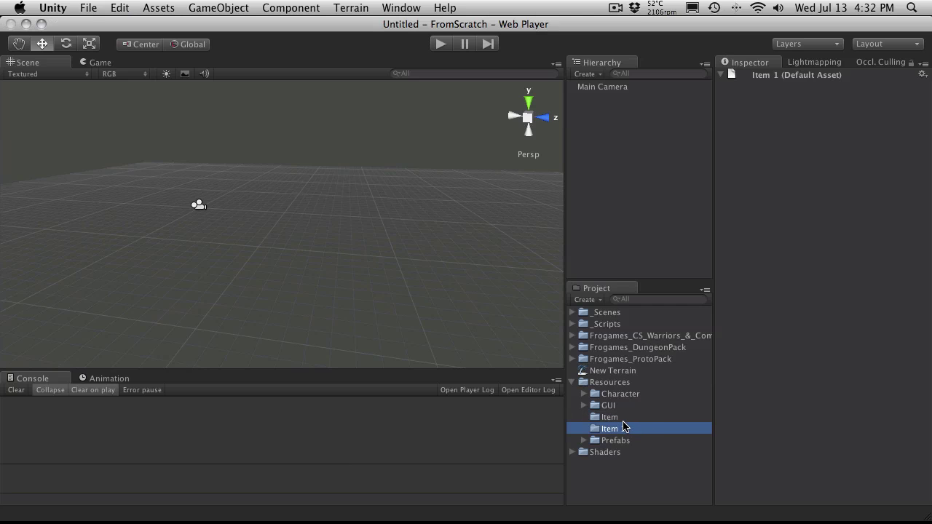
left_click_drag(624, 427, 618, 418)
left_click(583, 418)
key("Return")
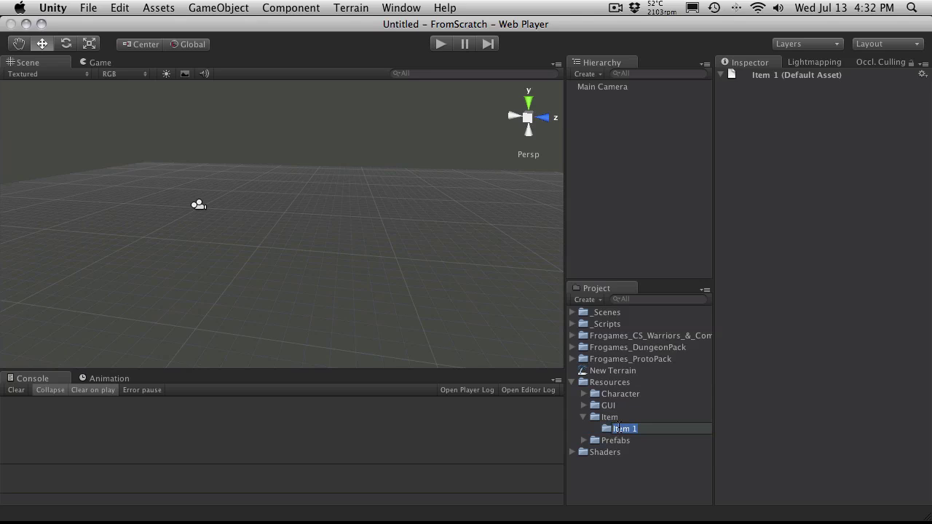
type("Icon")
key("Return")
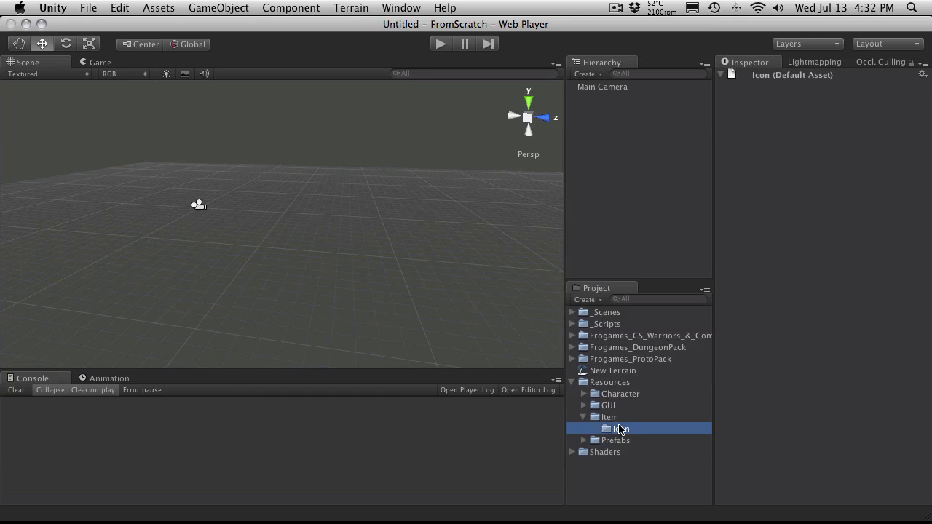
- Duplicate the Icon folder and rename the copy Mesh
key("super+d")
key("Return")
type("Mesh")
key("Return")
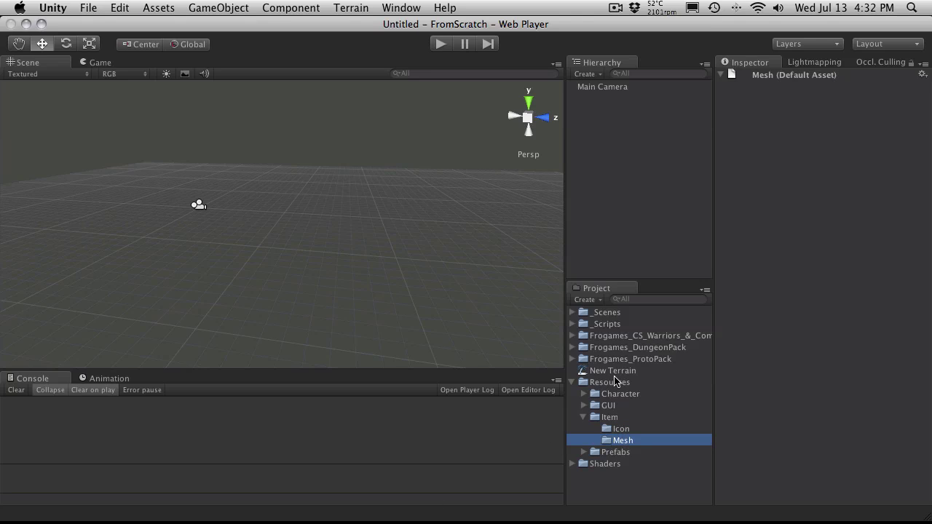
key("super+Tab")
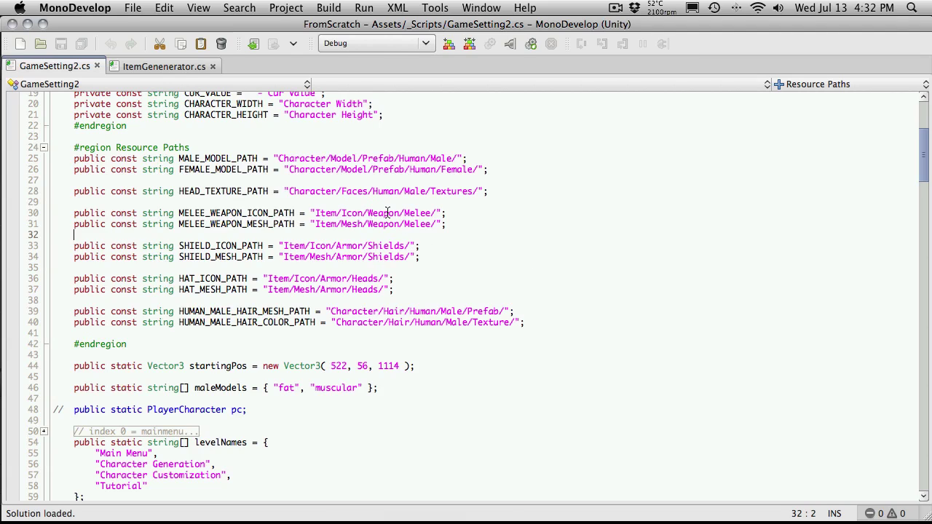
key("super+Tab")
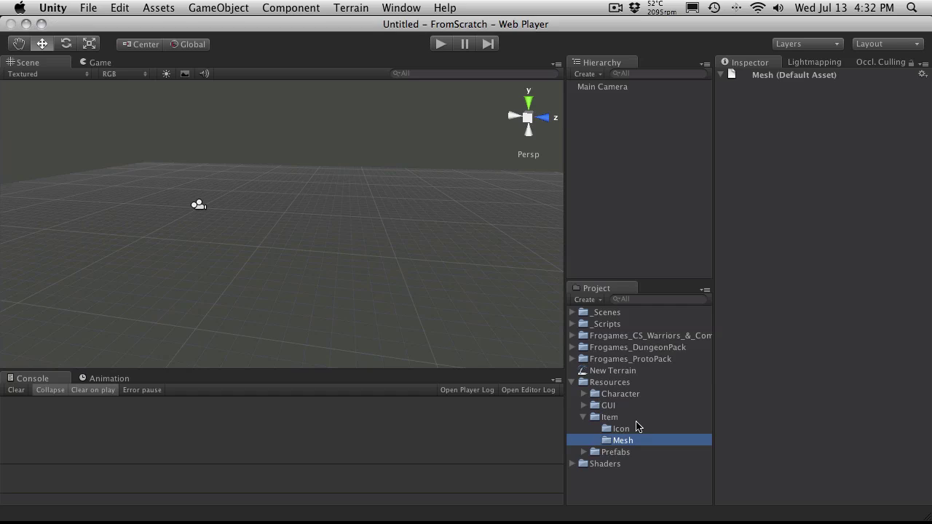
- Make Weaopon folders by duplicating and renaming, moving one copy into the Icon folder
left_click(639, 428)
key("super+d")
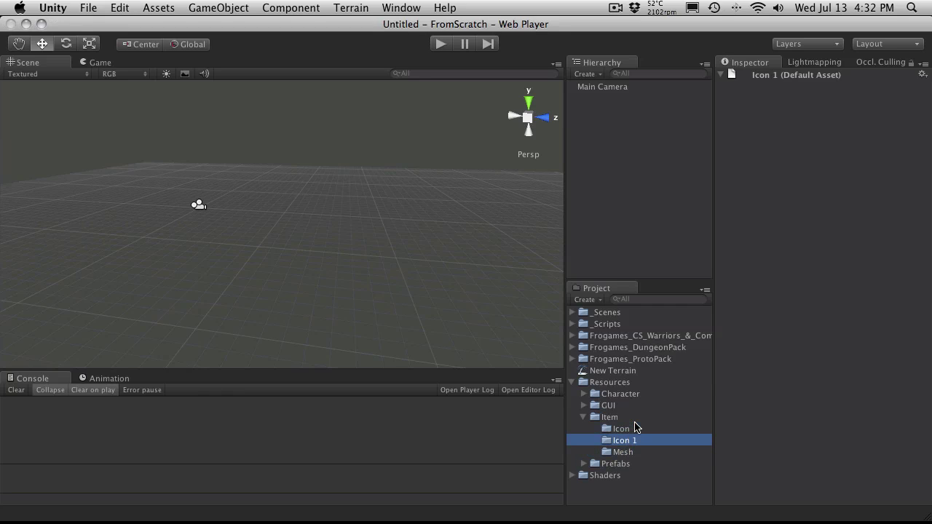
key("Return")
type("Weao")
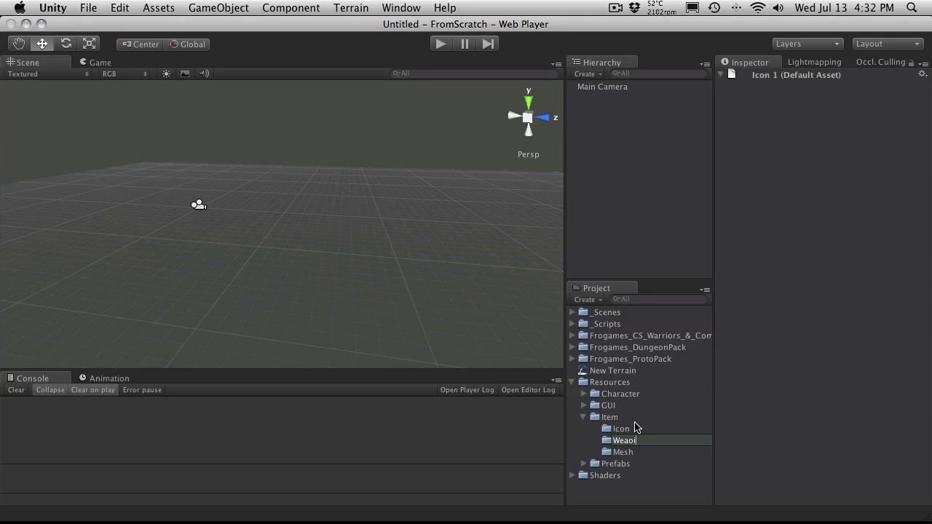
type("pon")
key("Return")
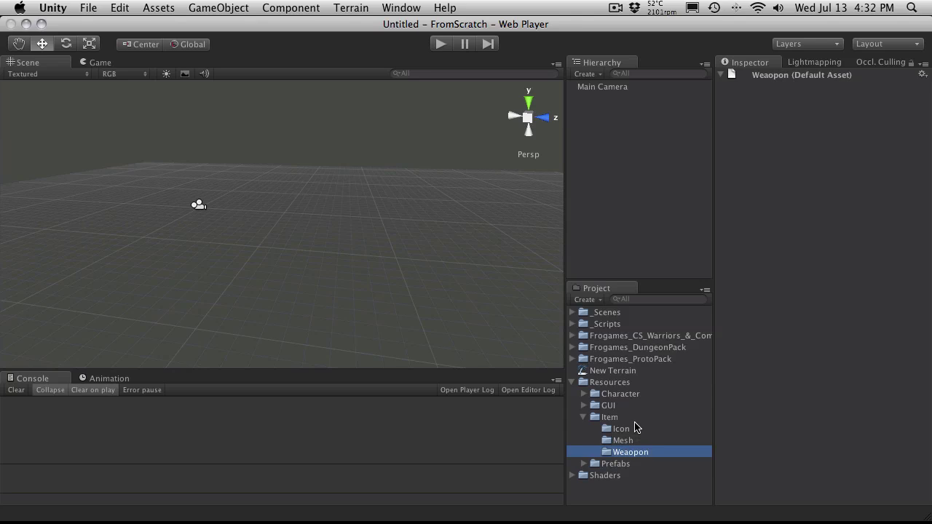
key("super+d")
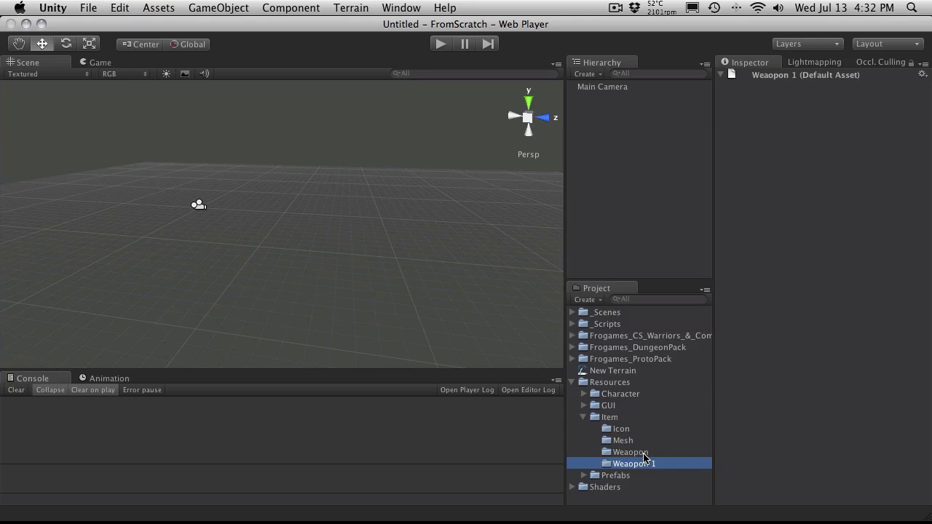
left_click_drag(644, 457, 616, 442)
left_click(656, 450)
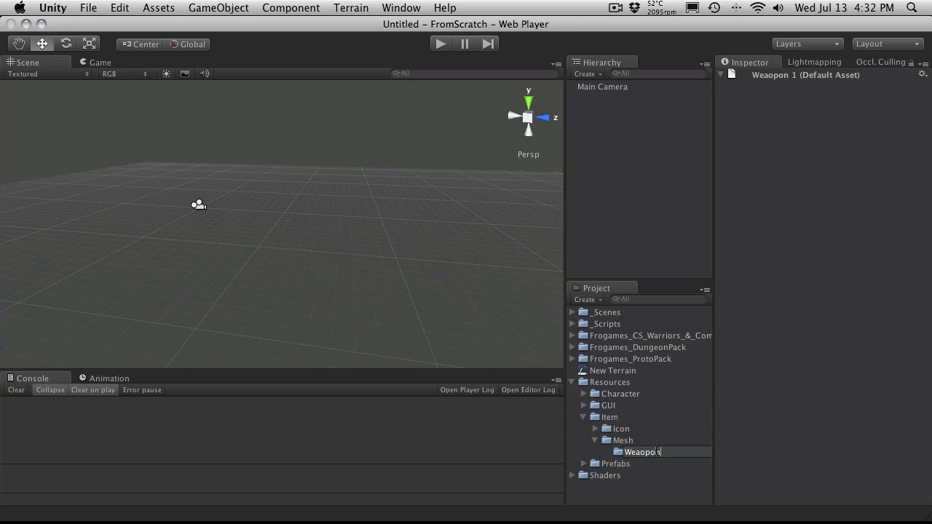
key("Return")
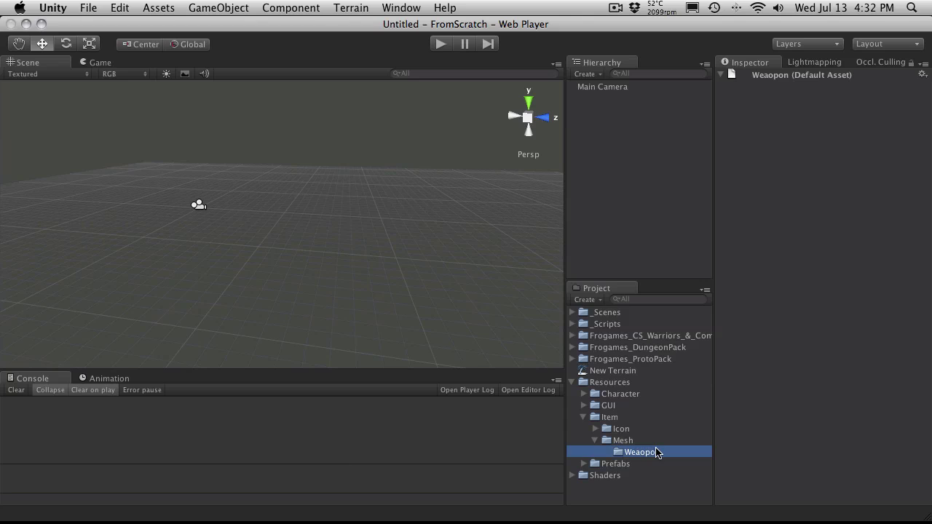
- Create a new folder named Melee inside the Weaopon folder
right_click(655, 452)
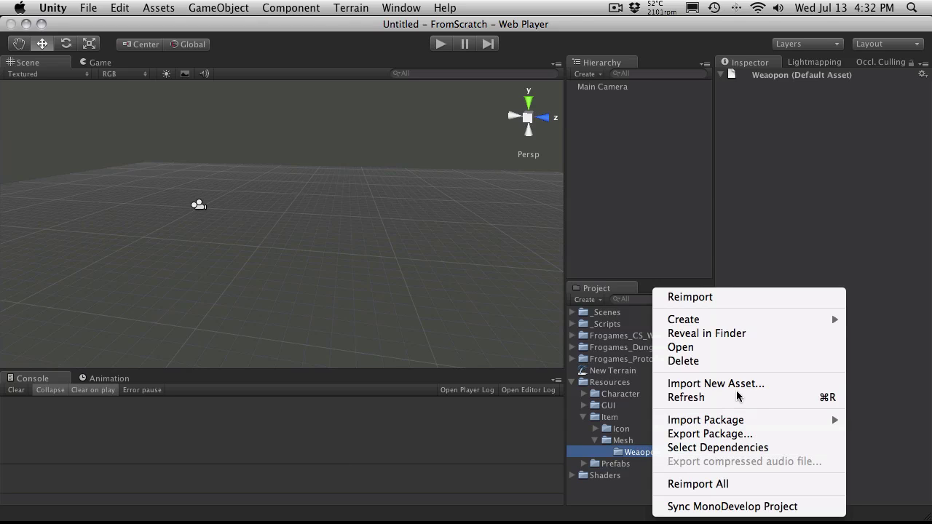
mouse_move(808, 320)
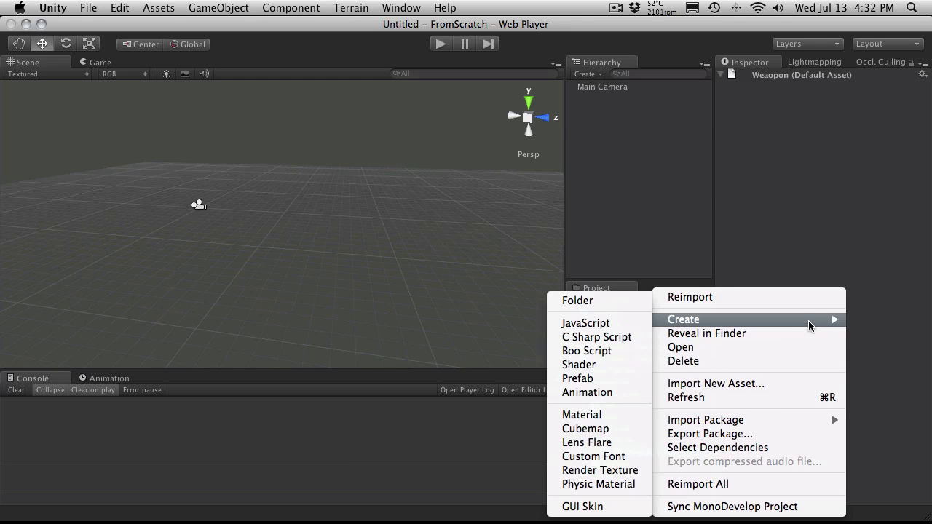
left_click(602, 301)
type("Melee")
key("Return")
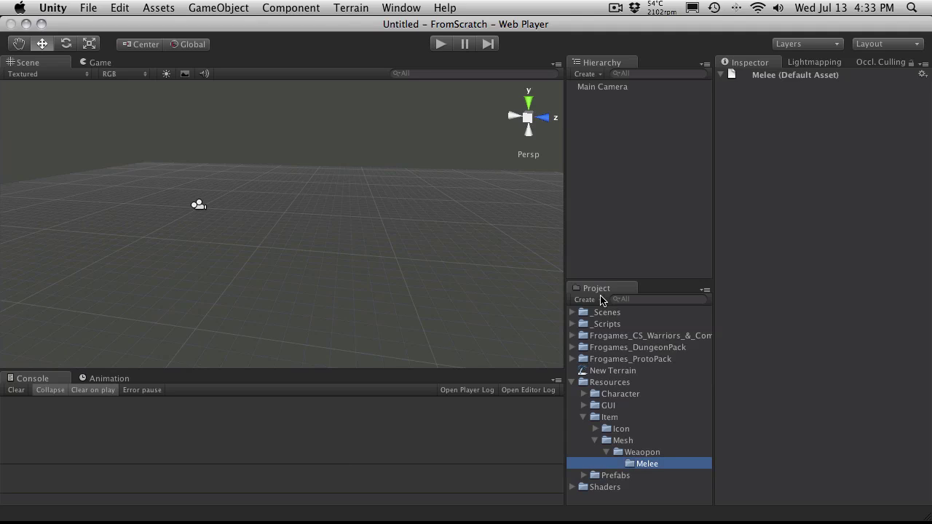
- Duplicate Melee, rename the copy Melee and move it into Icon's Weaopon folder
key("super+d")
left_click_drag(657, 477, 627, 442)
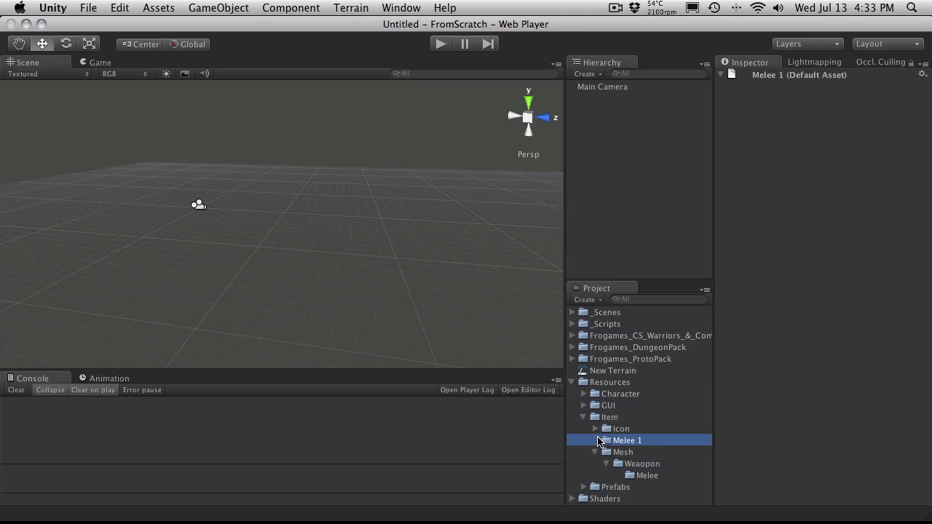
left_click_drag(598, 440, 604, 429)
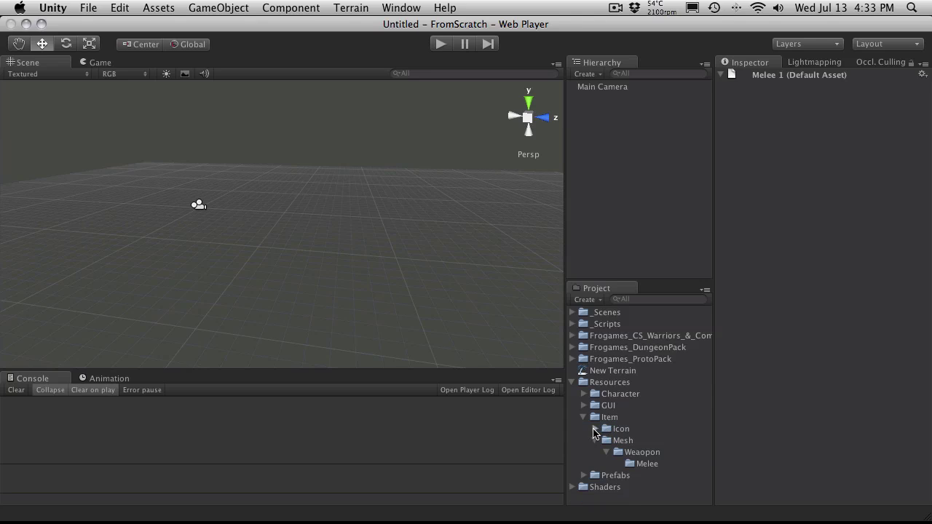
left_click(595, 430)
left_click(635, 441)
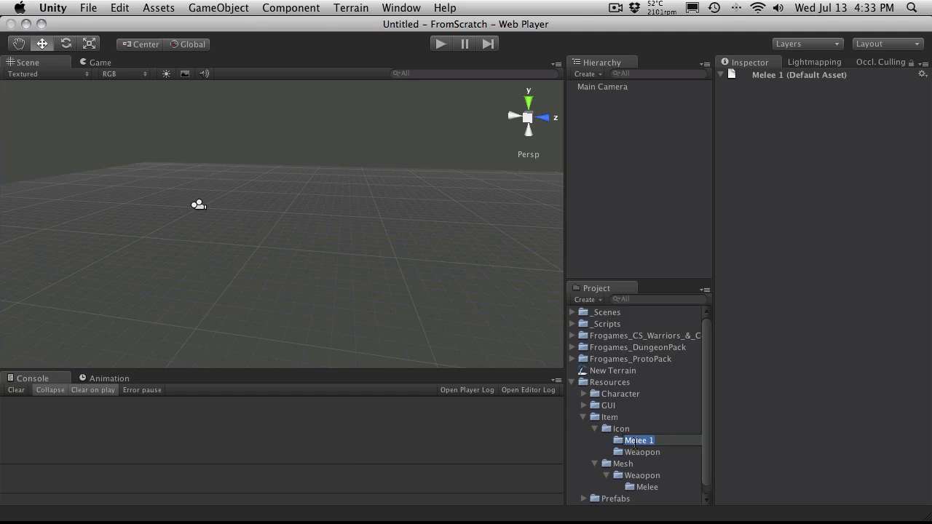
key("Return")
mouse_move(635, 442)
left_mouse_down()
mouse_move(645, 441)
mouse_move(649, 455)
left_mouse_up()
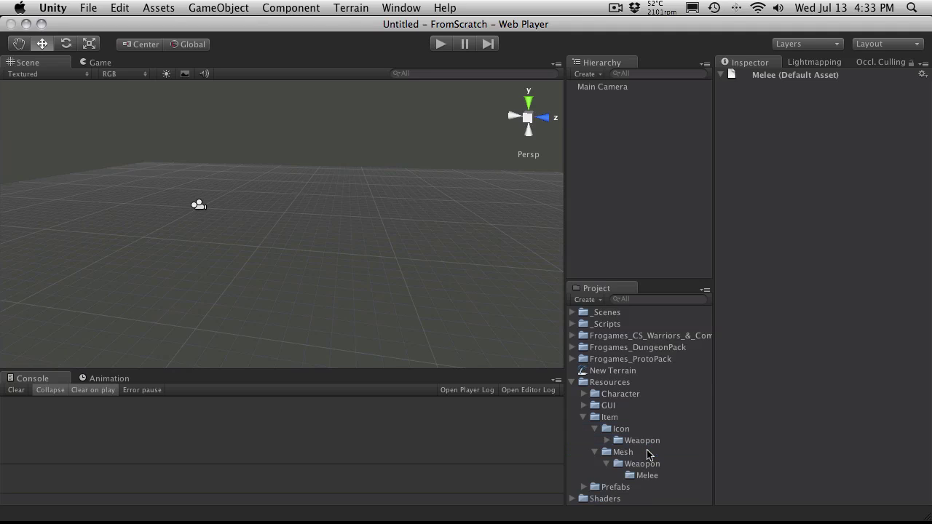
left_click(606, 441)
scroll(685, 445, "down", 1)
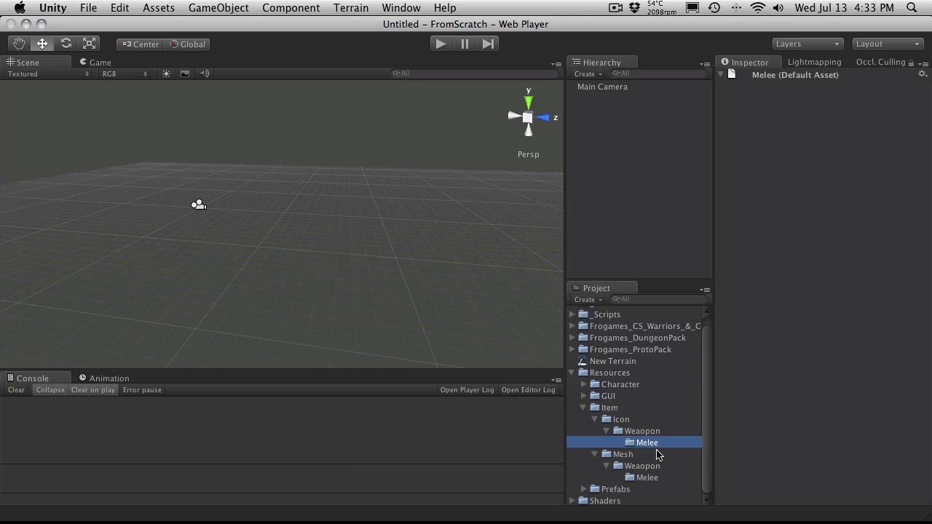
left_click(607, 432)
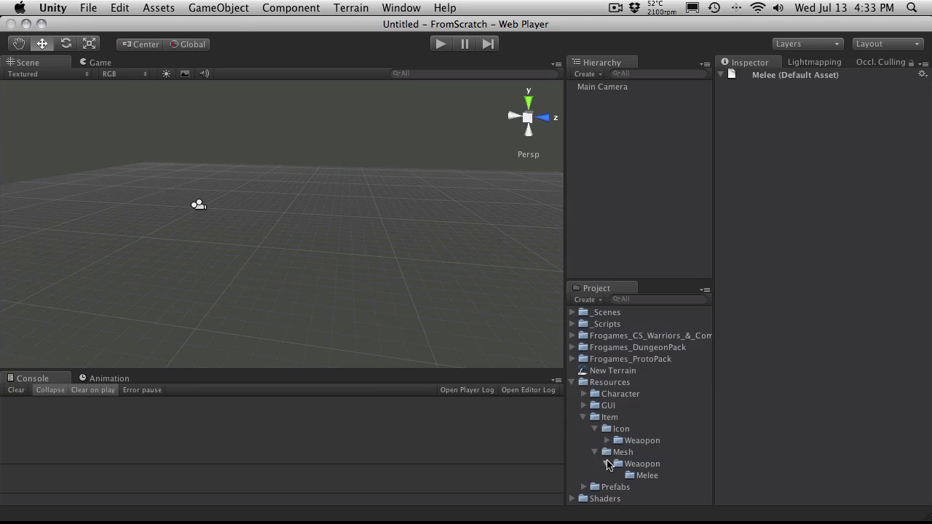
- Create a folder inside Icon and correct its name from Marmor to Armor
left_click(606, 464)
right_click(620, 432)
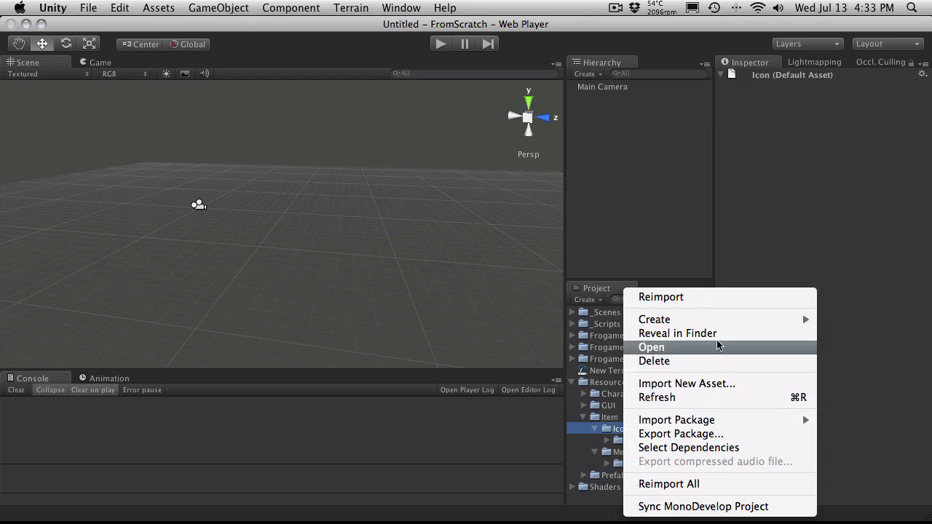
mouse_move(794, 322)
left_click(852, 301)
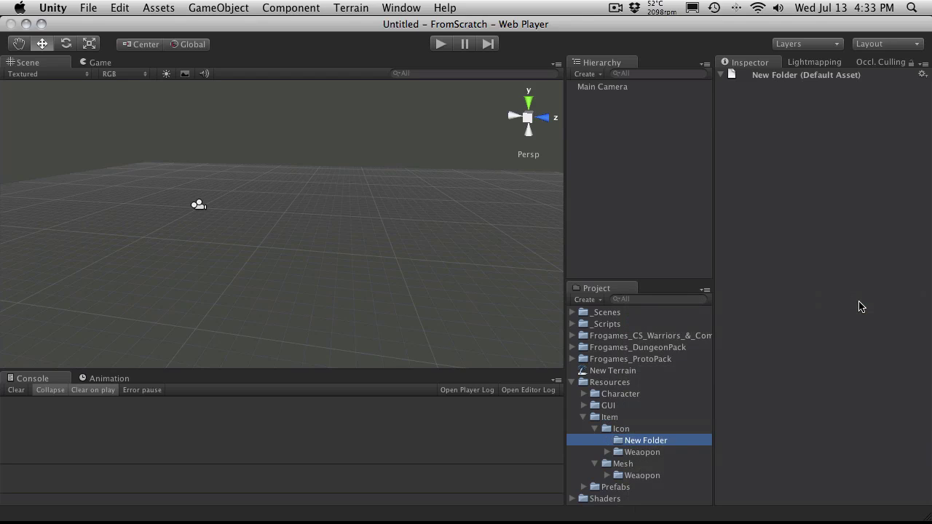
type("Marmor")
key("Return")
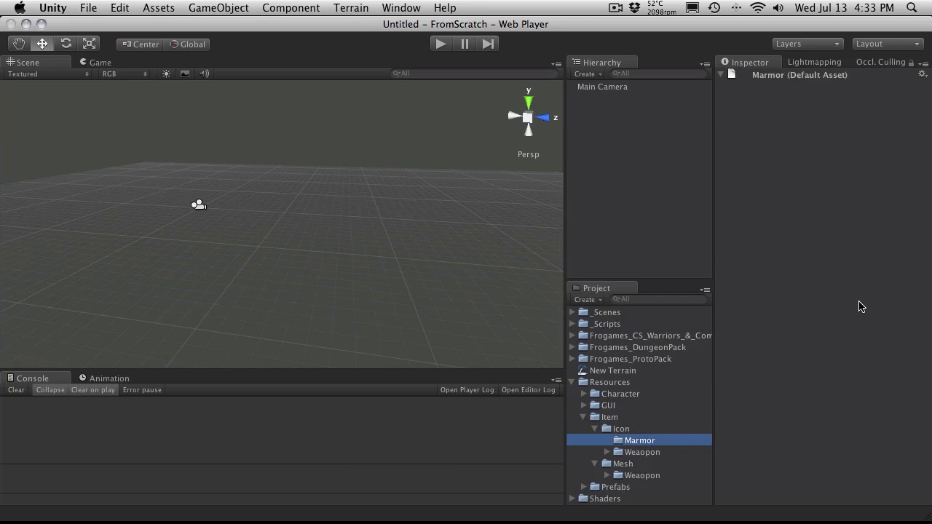
key("Return")
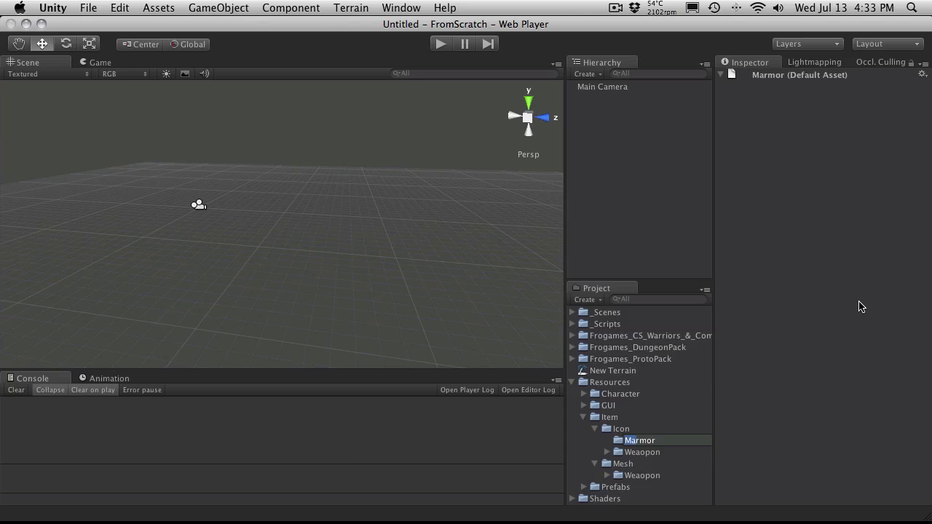
type("A")
key("Return")
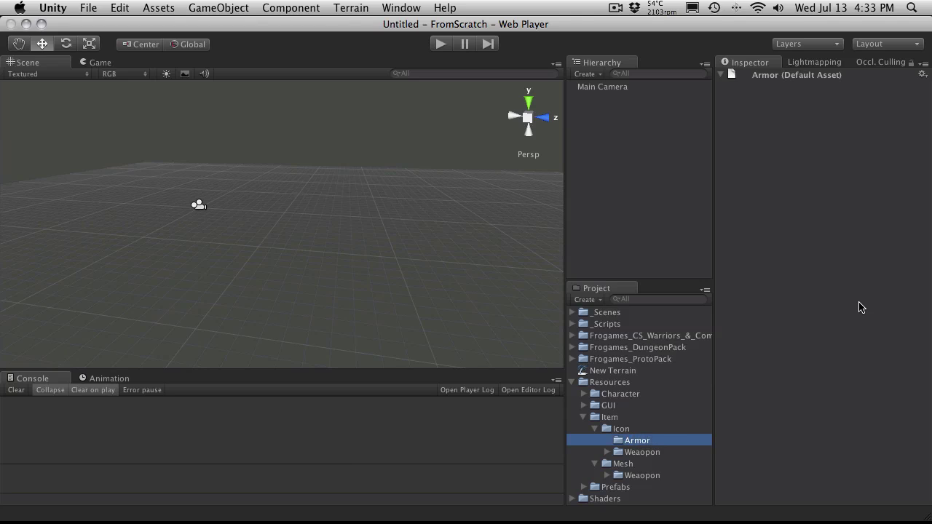
- Create a Shield folder inside Icon's Armor folder, then switch to MonoDevelop
right_click(646, 442)
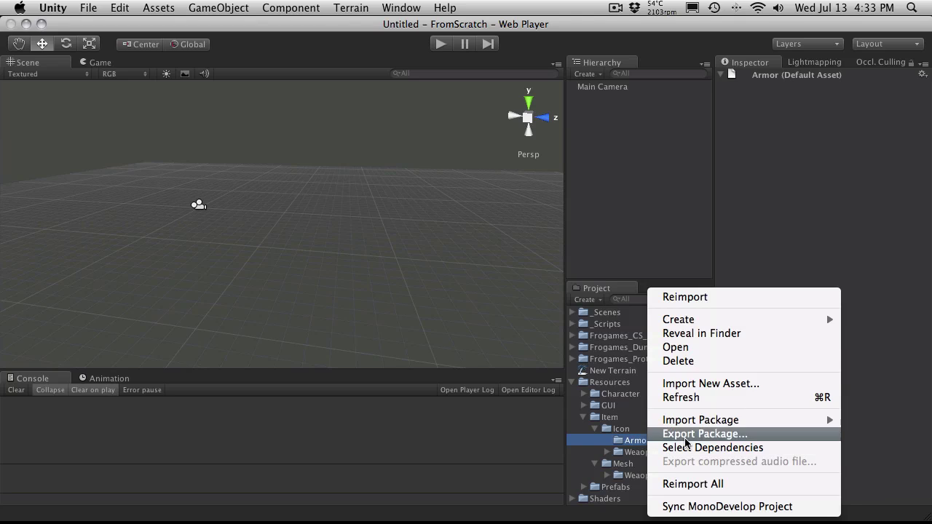
mouse_move(743, 320)
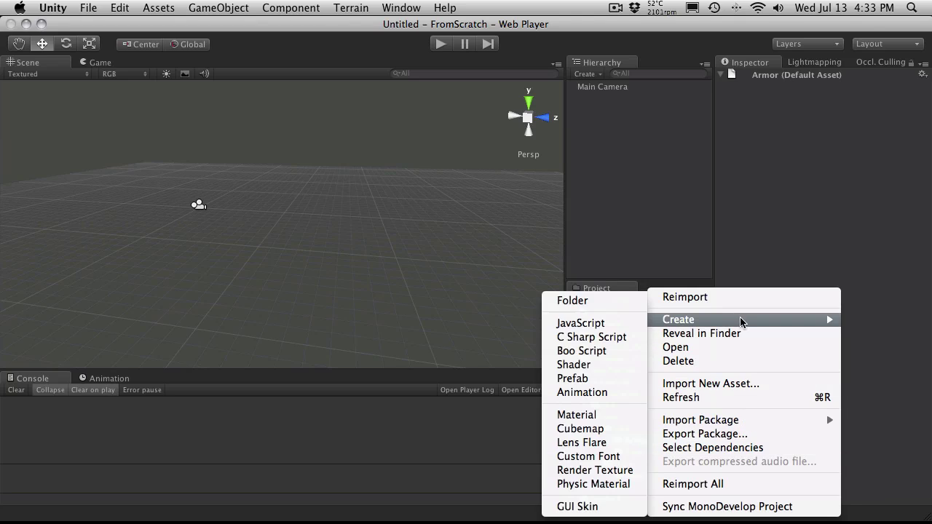
left_click(613, 306)
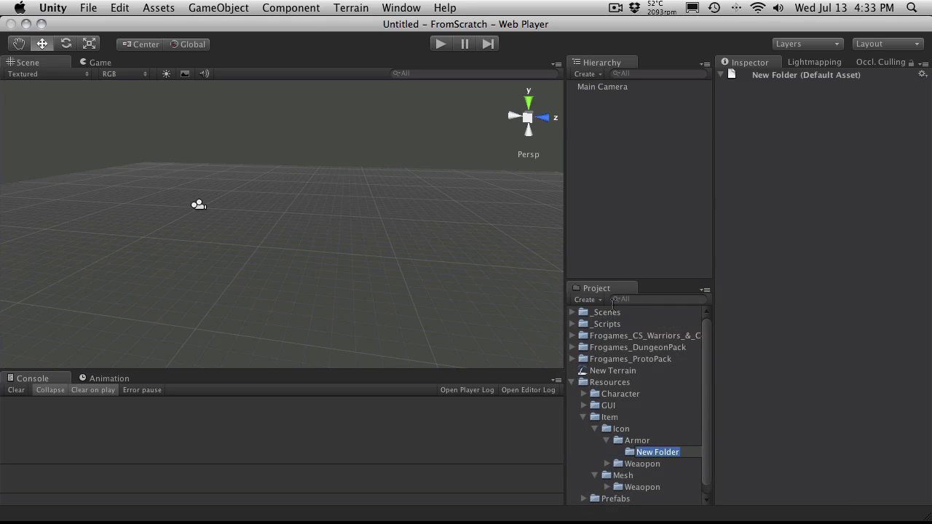
type("Shield")
key("Return")
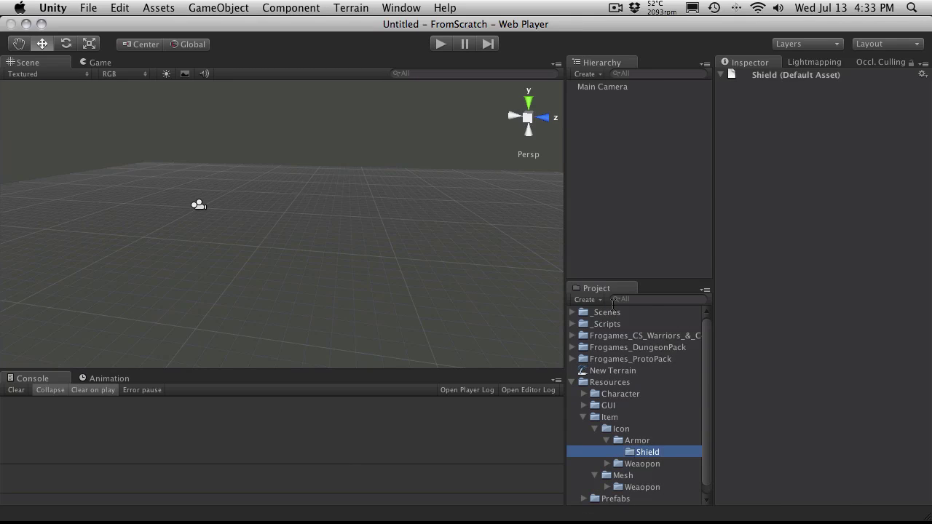
key("super+Tab")
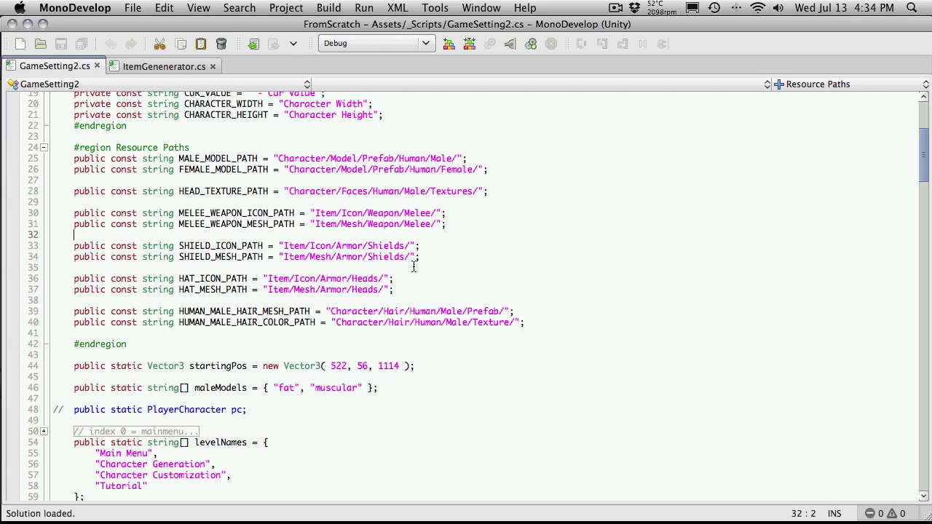
- Scroll through the Resource Paths constants in GameSetting2.cs, then return to Unity
scroll(414, 267, "down", 2)
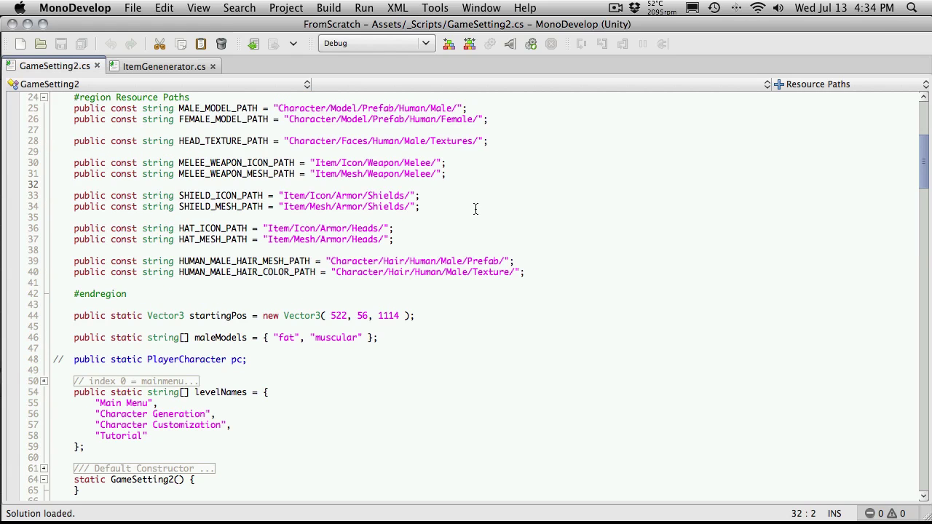
scroll(474, 210, "up", 5)
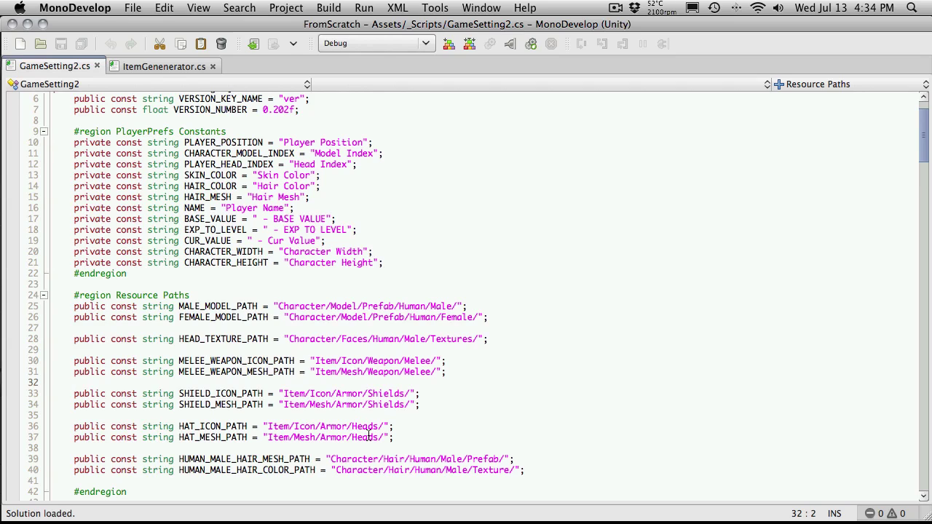
key("super+Tab")
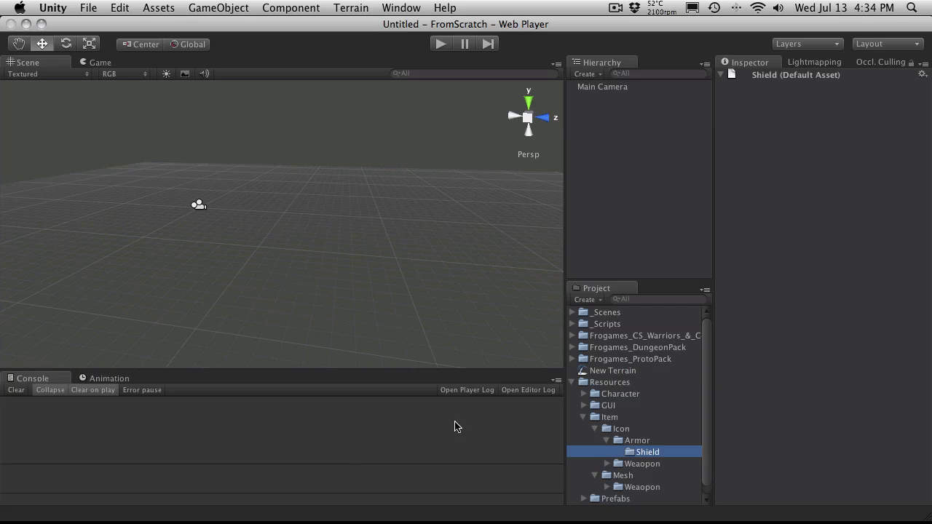
- Rename Shield to Shields, then duplicate it and name the copy Heads
left_click(655, 458)
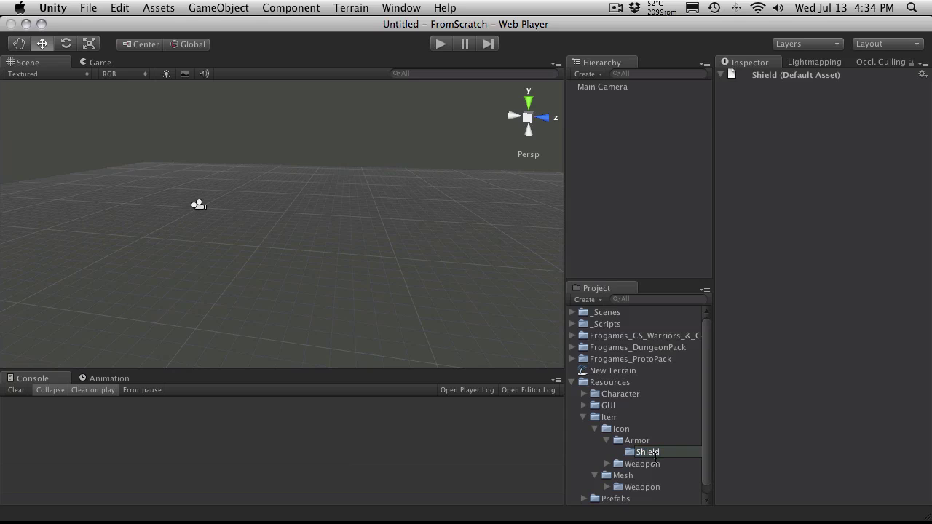
type("s")
key("Return")
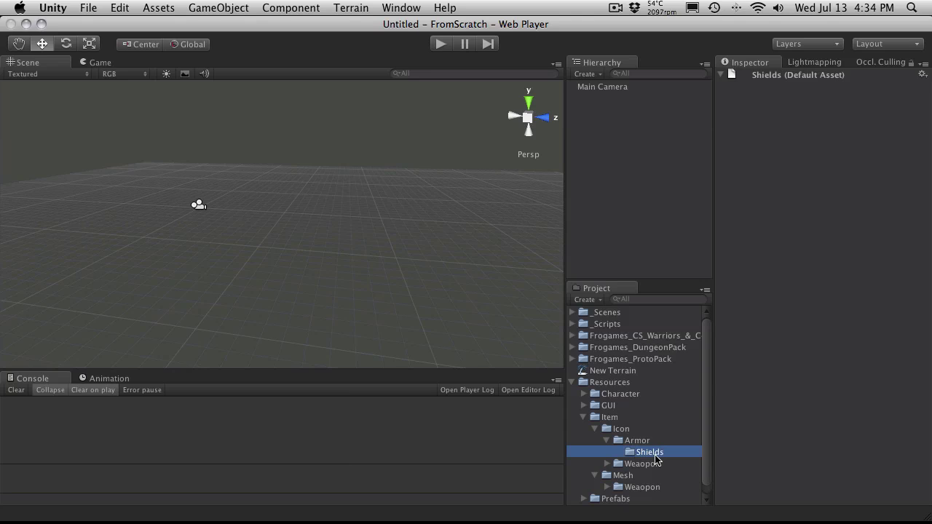
key("super+d")
key("Return")
type("Head")
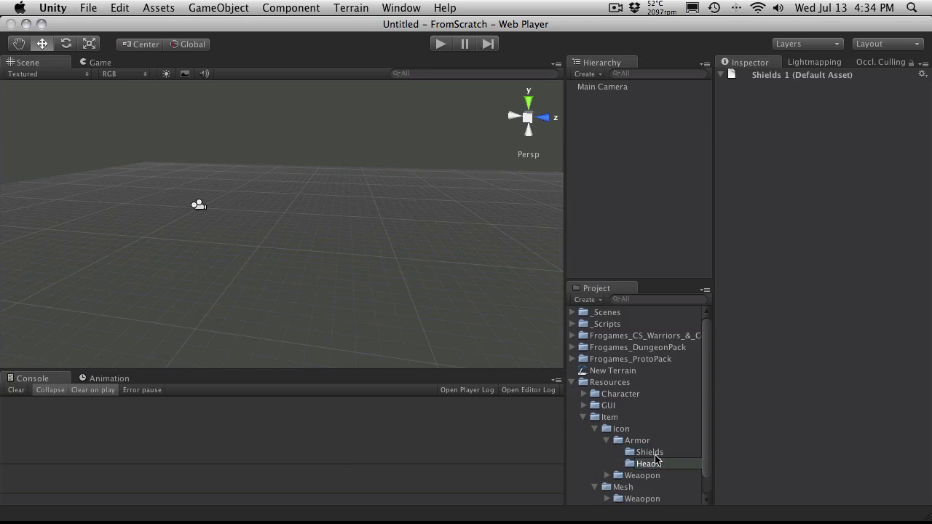
key("Return")
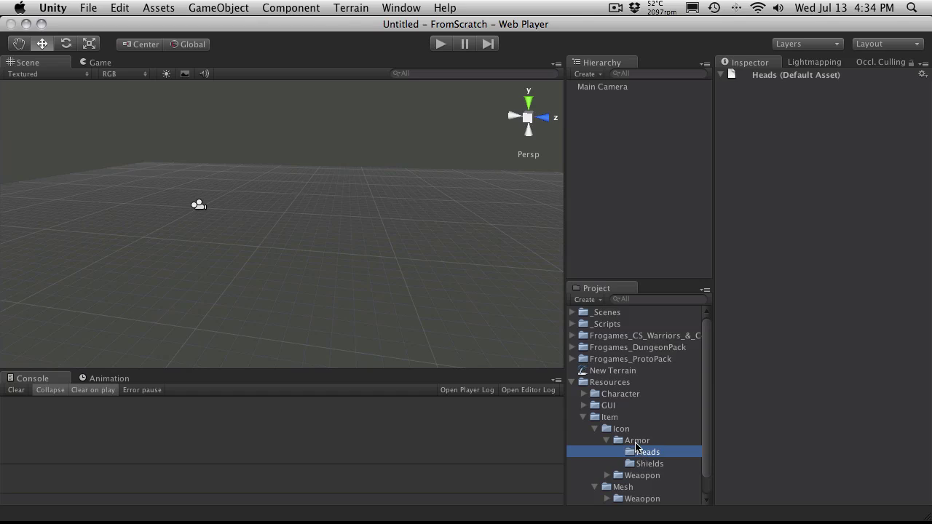
- Duplicate the Armor icon folder into Item/Mesh, name it Armor, and recheck script paths
left_click(639, 441)
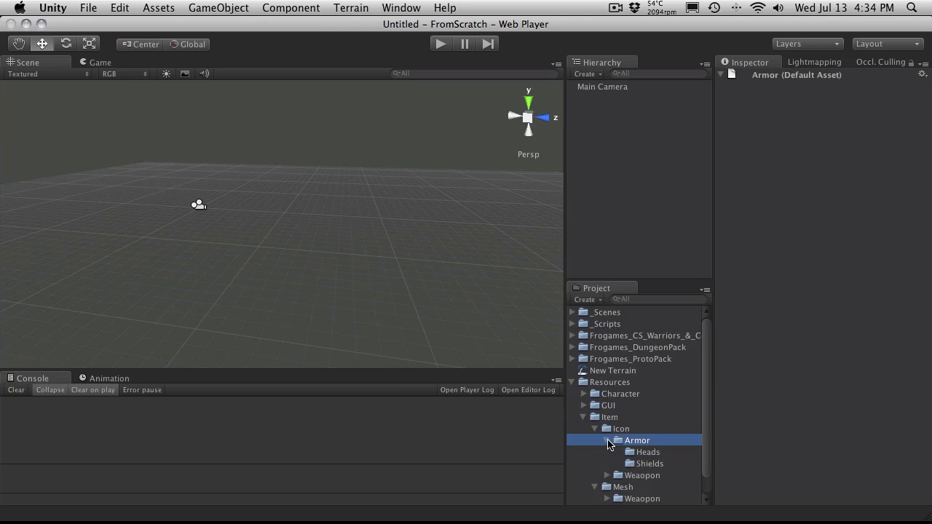
left_click(607, 440)
key("super+d")
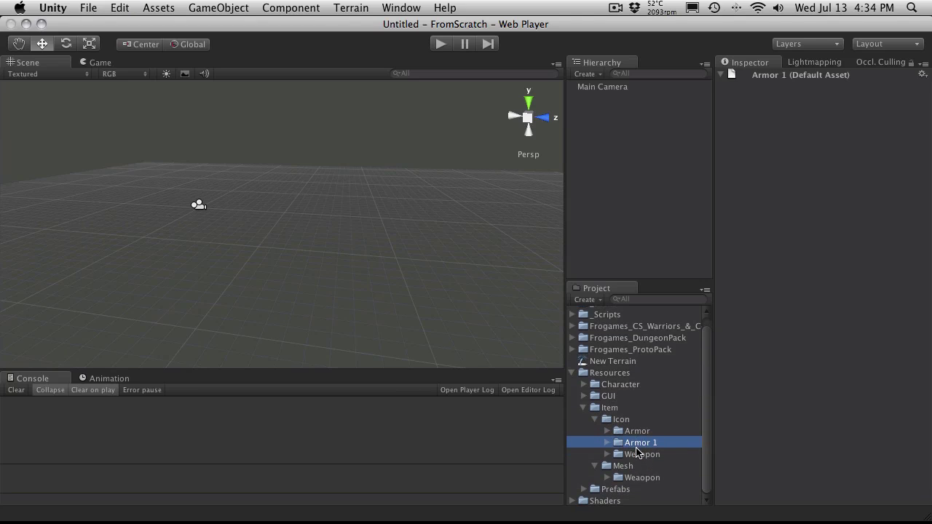
left_click_drag(637, 444, 634, 469)
key("Return")
key("BackSpace")
key("BackSpace")
key("Return")
left_click(608, 466)
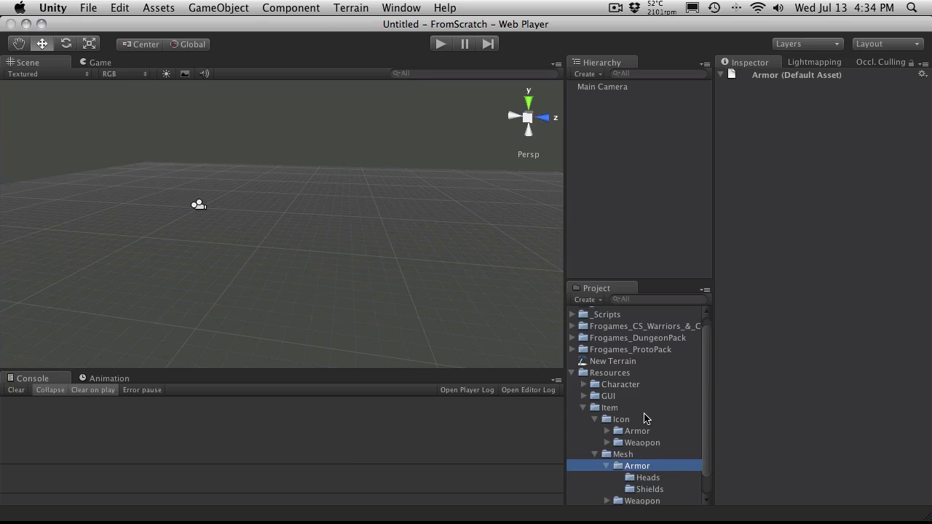
key("super+Tab")
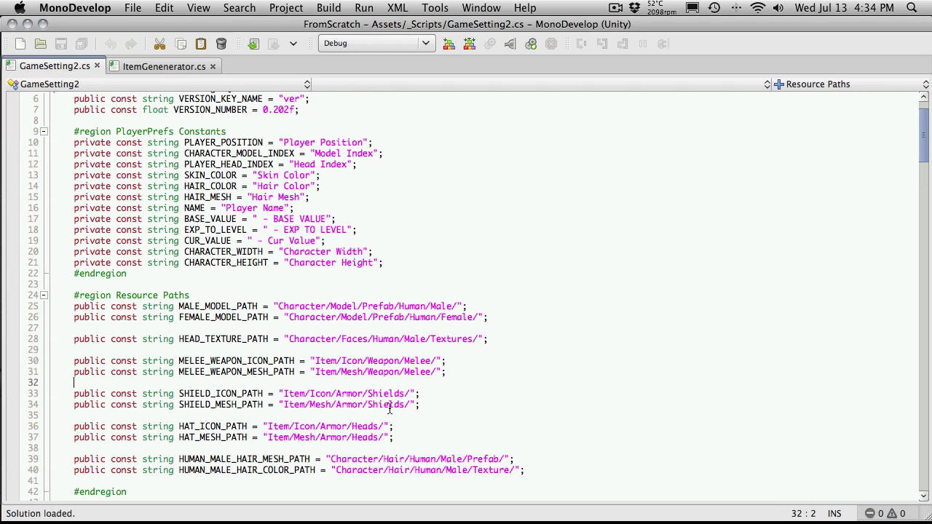
key("super+Tab")
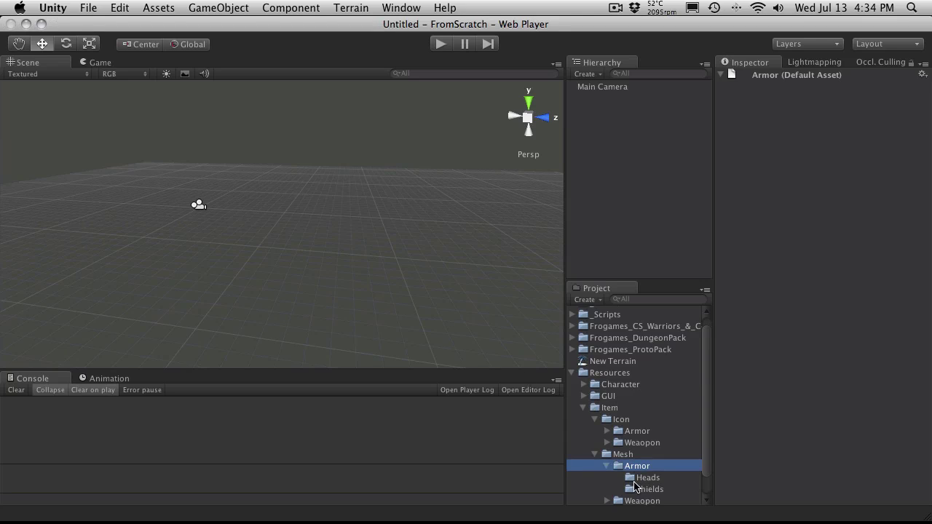
- Collapse Mesh, reopen Icon's Armor folder, and briefly expand Frogames_DungeonPack
left_click(595, 454)
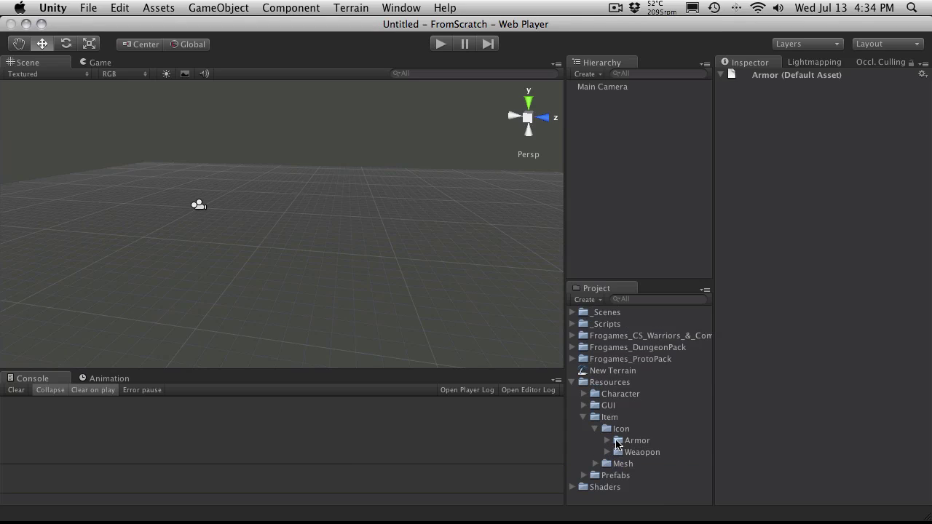
left_click(607, 441)
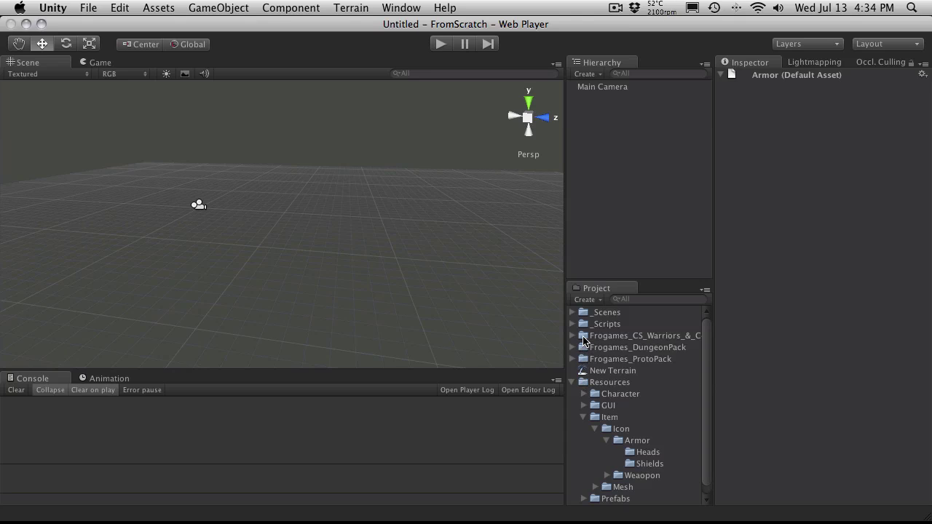
left_click(573, 348)
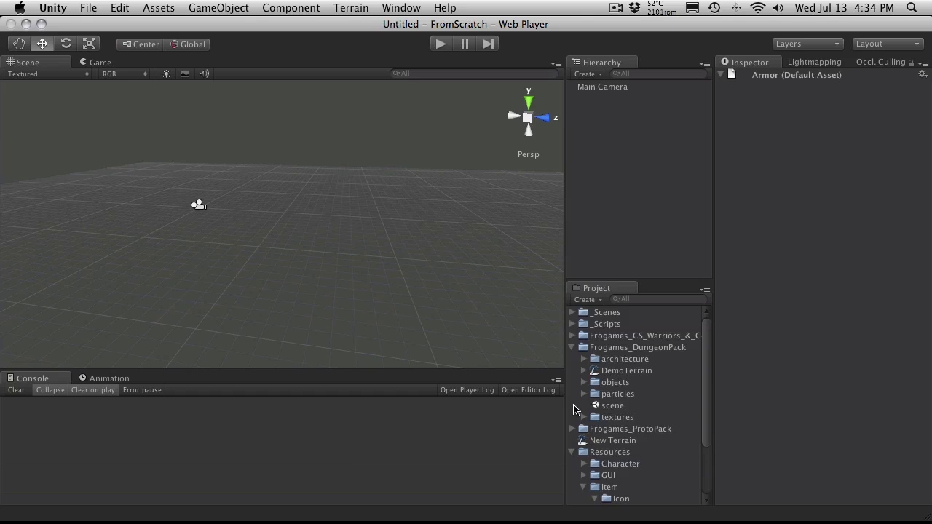
left_click(573, 347)
- Expand Frogames_CS_Warriors and browse its materials and textures folder before collapsing it
left_click(572, 336)
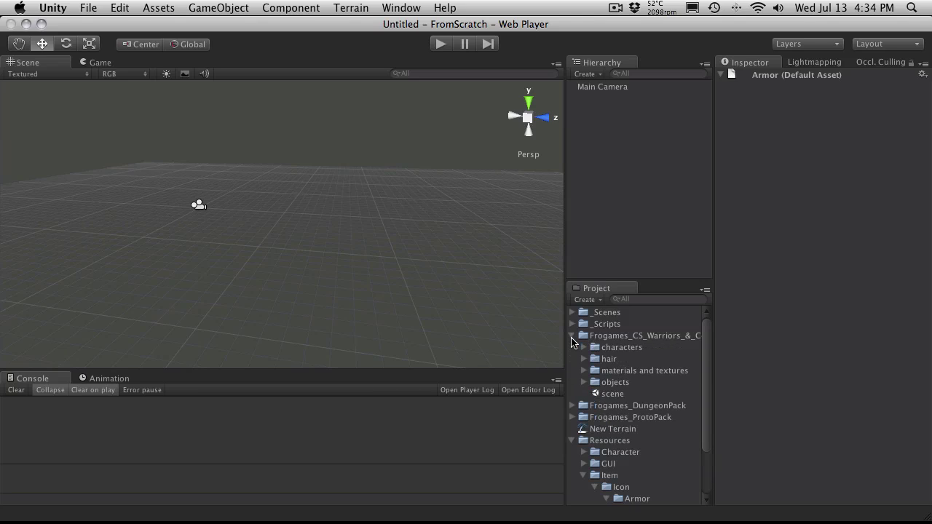
left_click(584, 372)
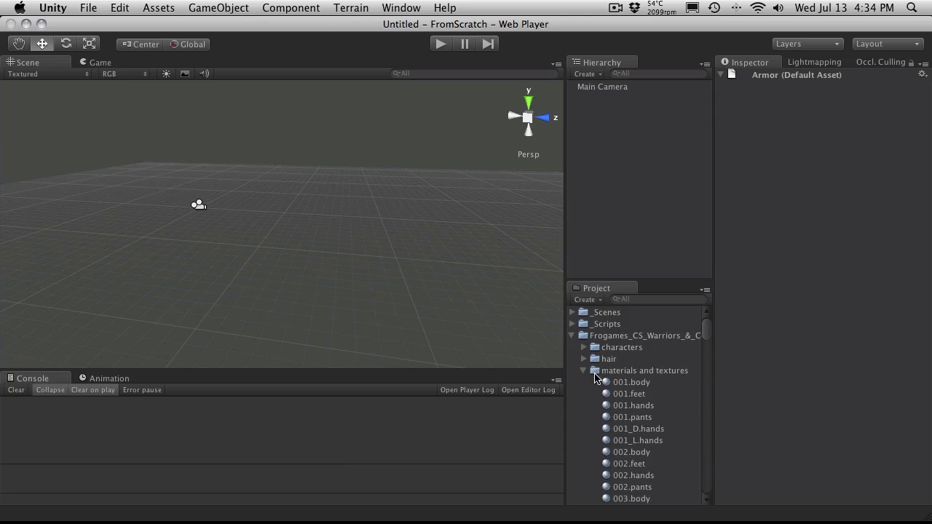
scroll(619, 392, "down", 10)
scroll(621, 396, "down", 15)
scroll(623, 397, "up", 5)
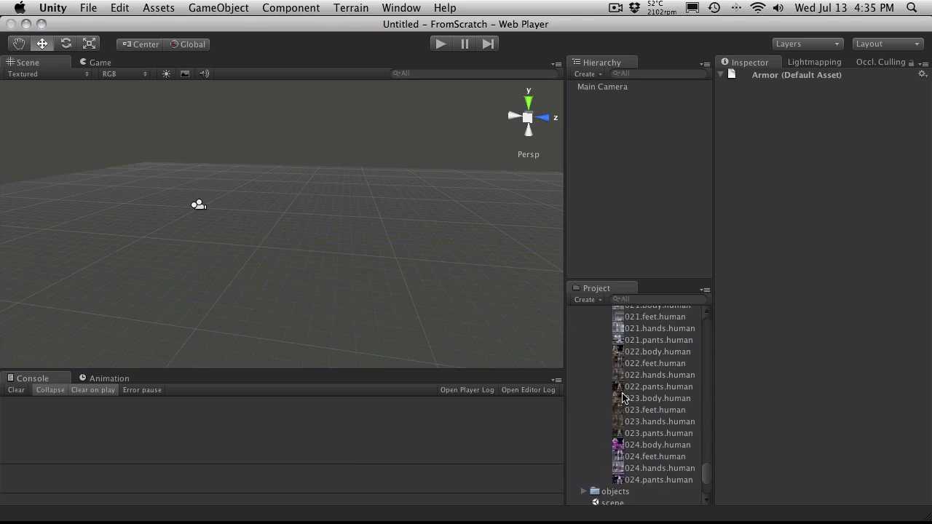
scroll(623, 397, "up", 10)
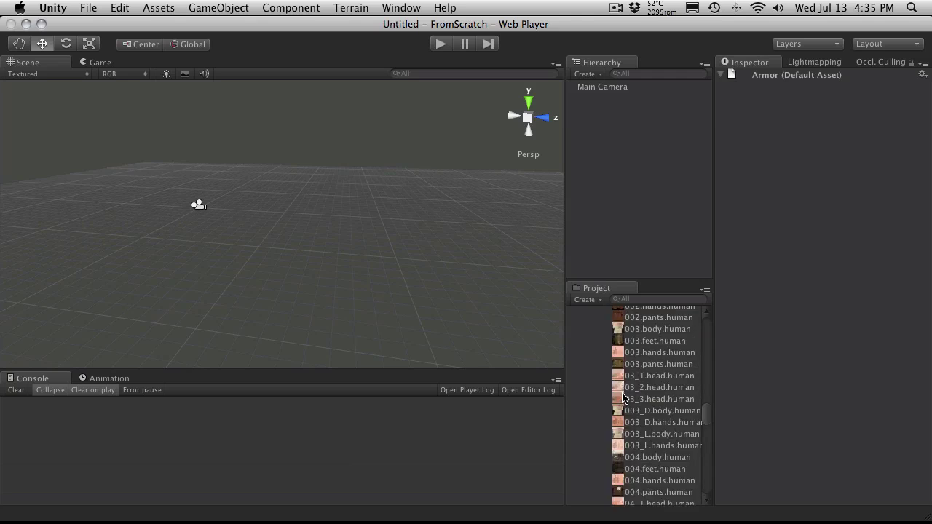
scroll(623, 398, "down", 10)
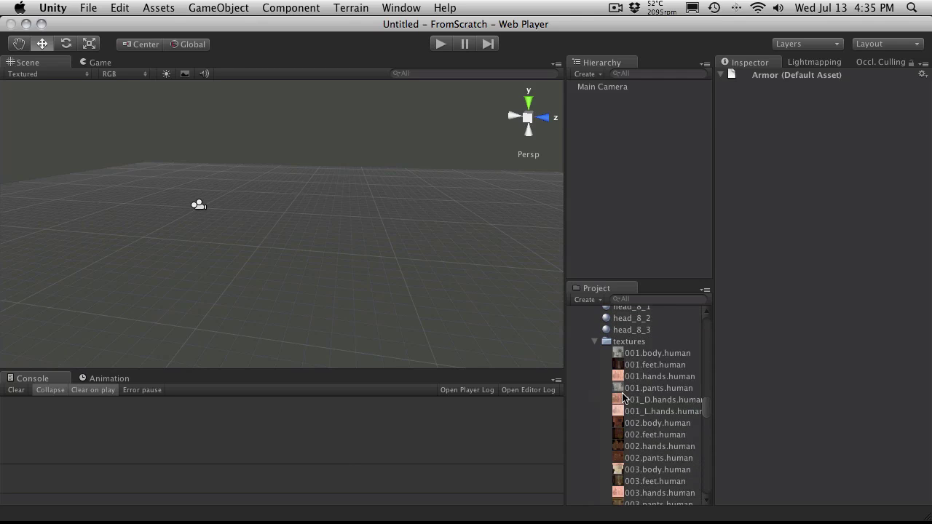
left_click(595, 342)
scroll(596, 381, "up", 15)
scroll(596, 384, "up", 10)
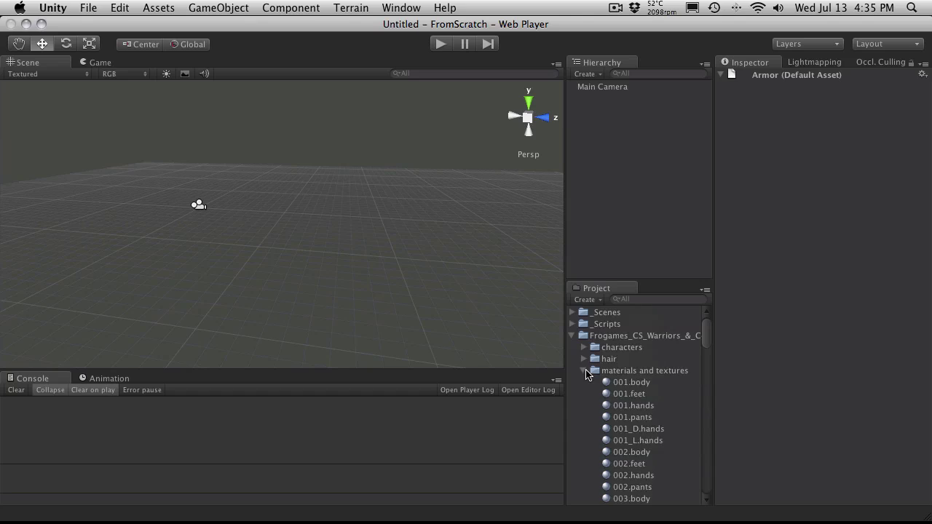
left_click(585, 371)
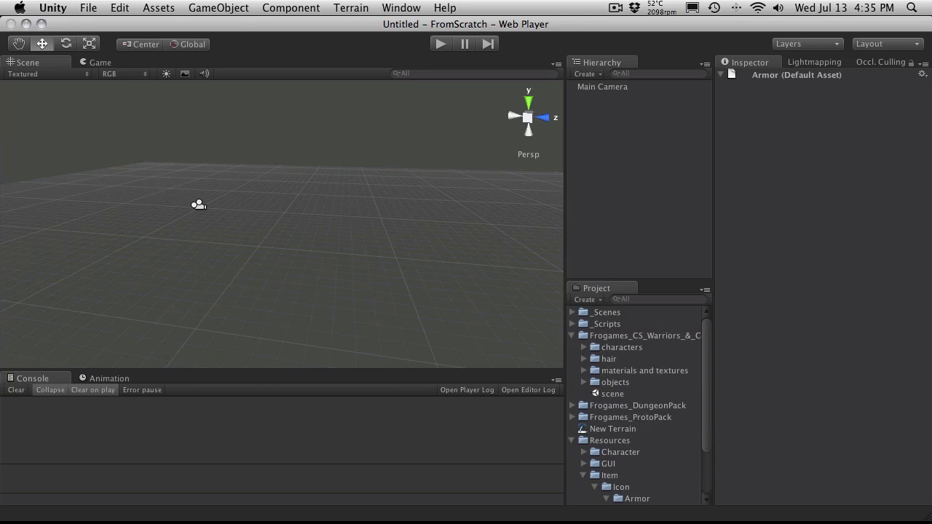
- Drag the Bandana, Heaume, Pirate Hat and Robin Hood hat icons from Finder into Icon/Armor/Heads
key("super+Tab")
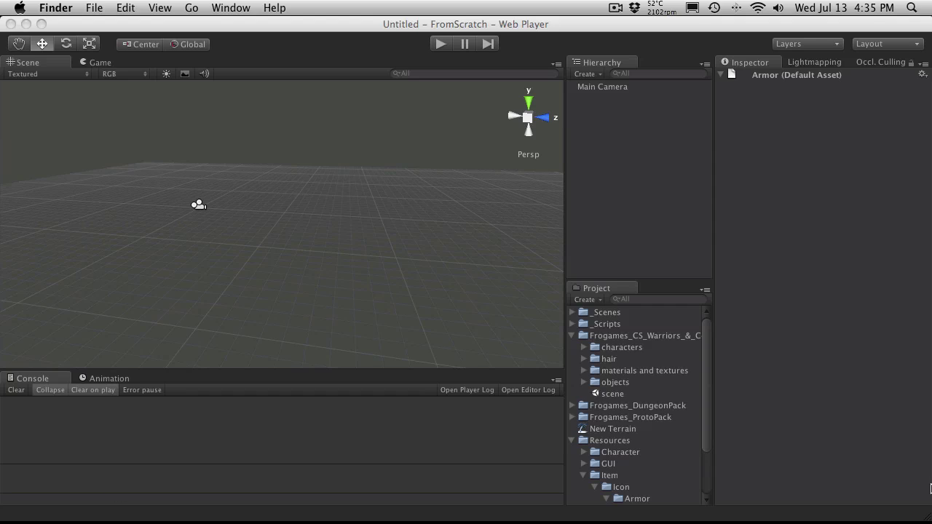
left_click(573, 336)
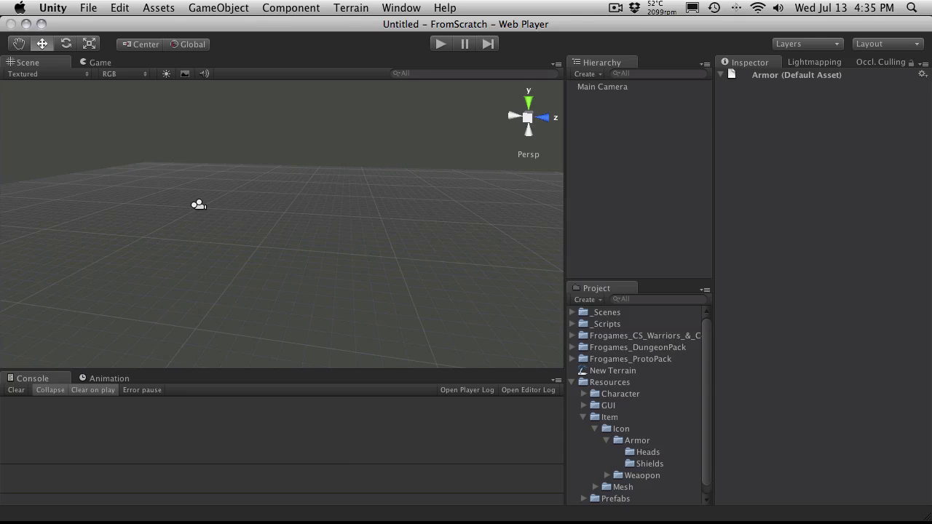
key("super+Tab")
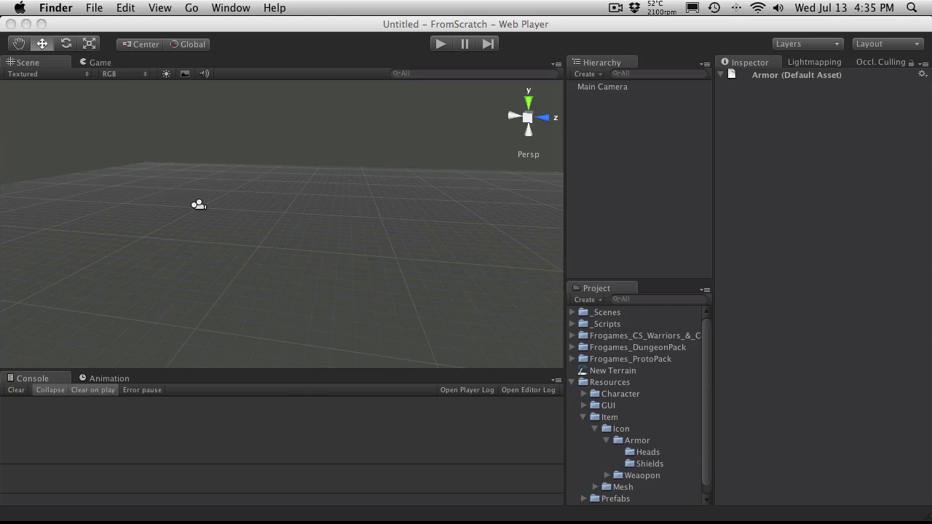
left_click_drag(560, 392, 649, 452)
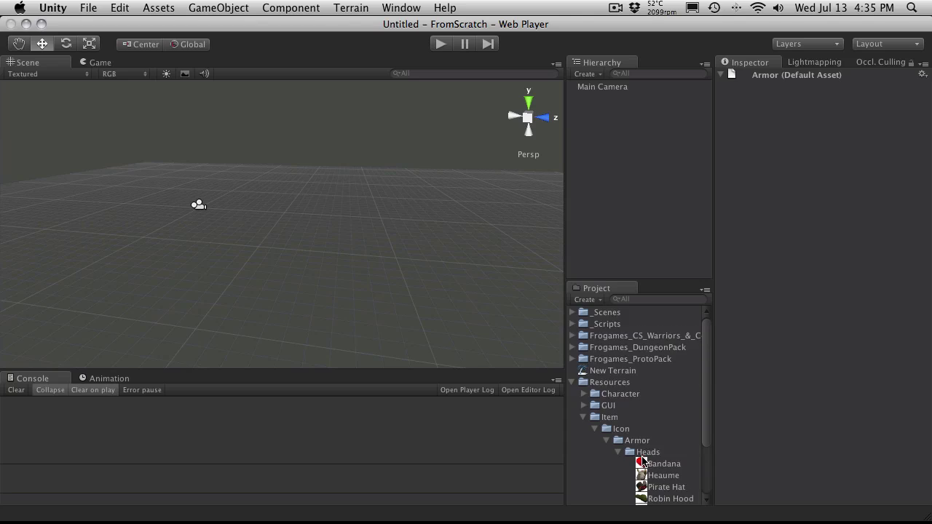
- Preview Squire Cap, Sailor, Robin Hood, Pirate Hat, Heaume and Bandana, then collapse Heads
left_click(650, 443)
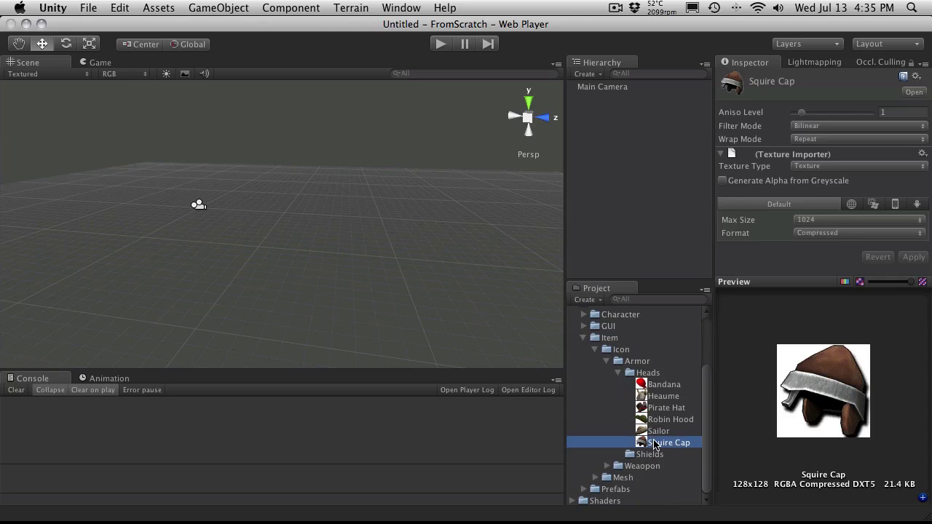
left_click(658, 432)
left_click(670, 423)
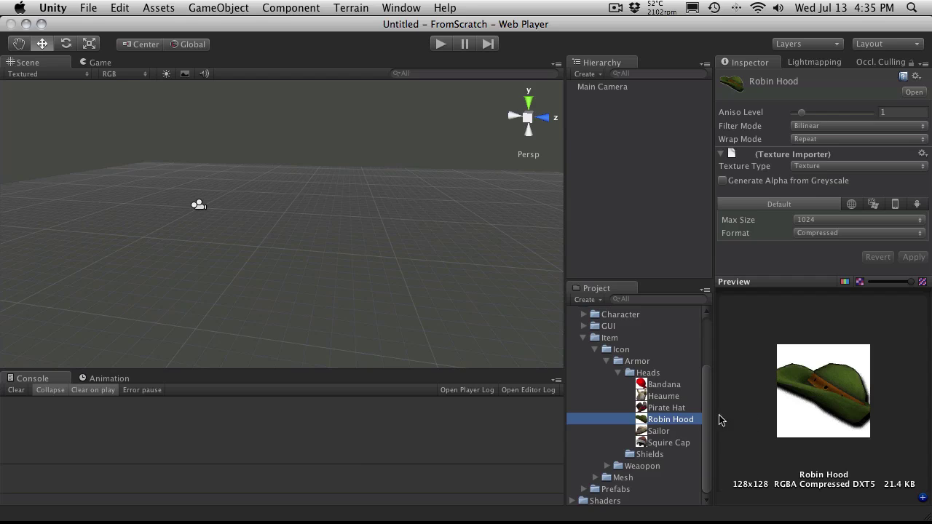
left_click(670, 410)
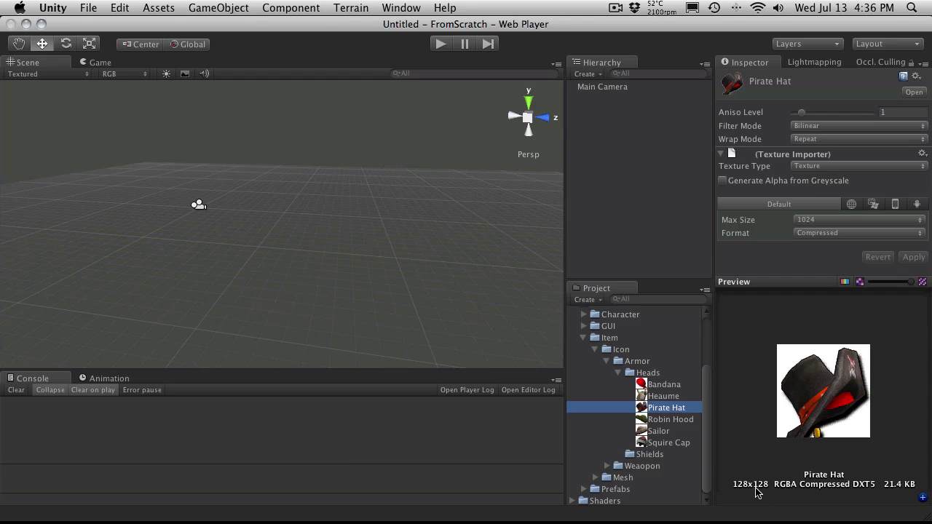
left_click(662, 397)
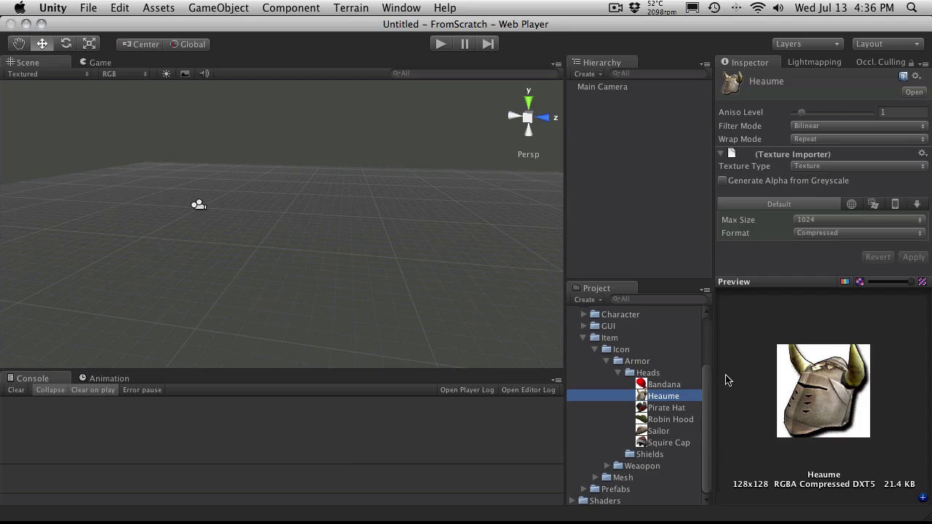
left_click(673, 387)
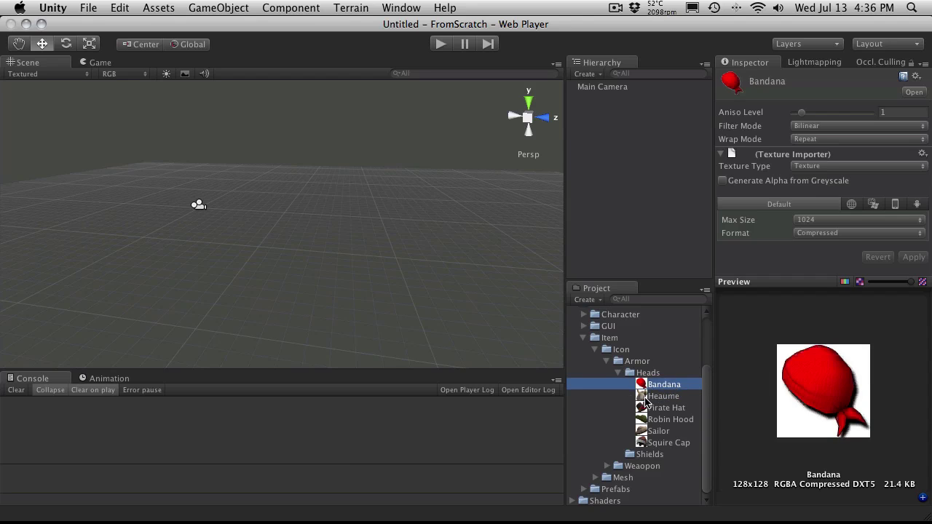
left_click(618, 373)
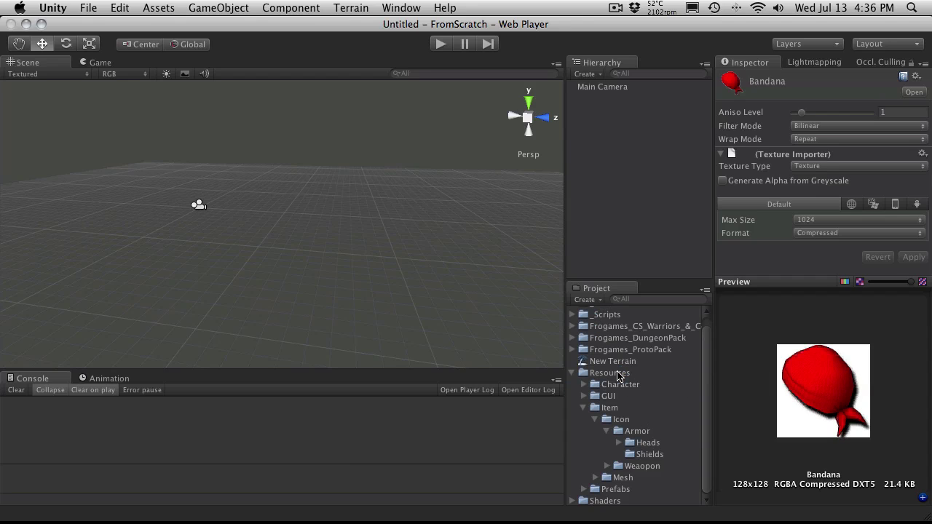
- Reopen Heads and review Squire Cap, Sailor and Robin Hood, ending on the Pirate Hat texture
left_click(618, 443)
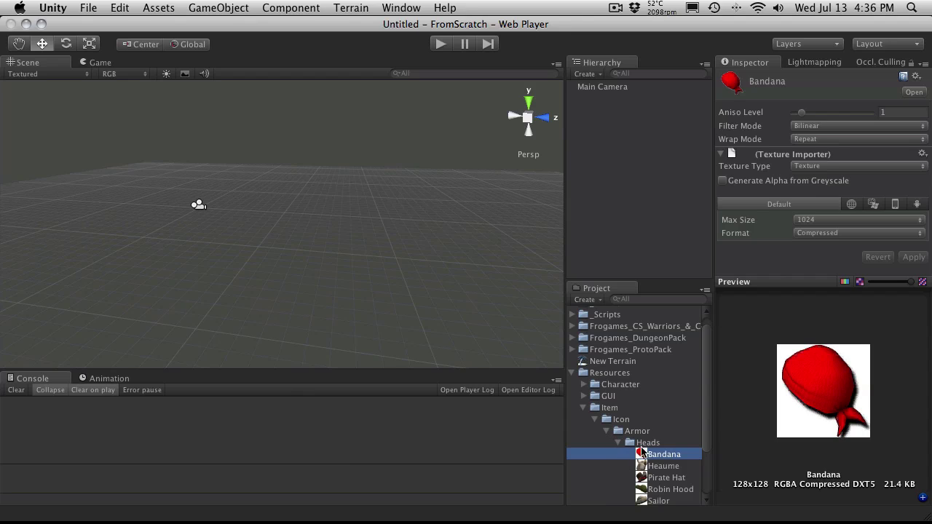
scroll(646, 453, "down", 3)
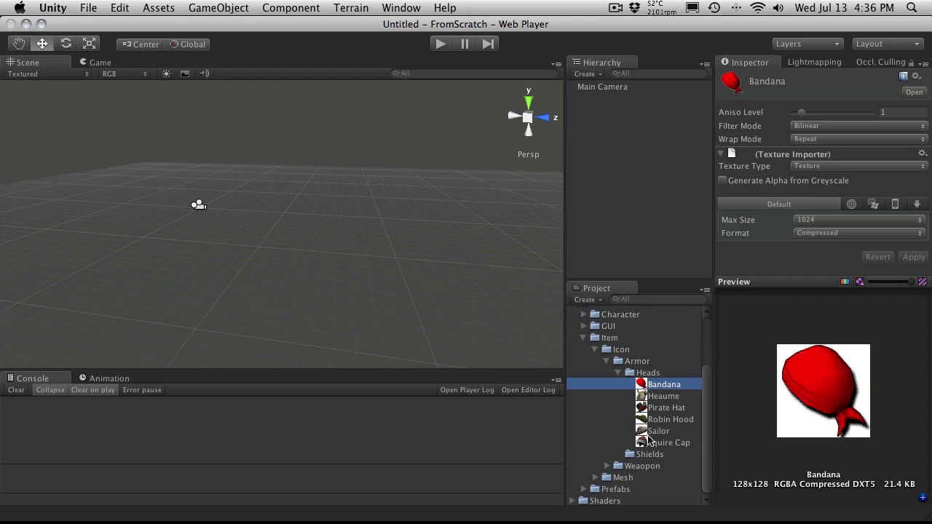
left_click(649, 441)
left_click(647, 431)
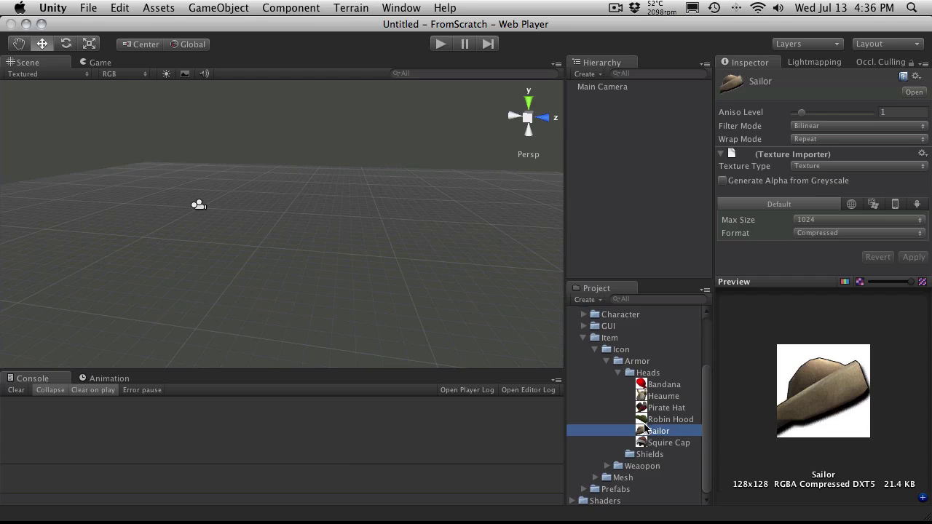
left_click(646, 419)
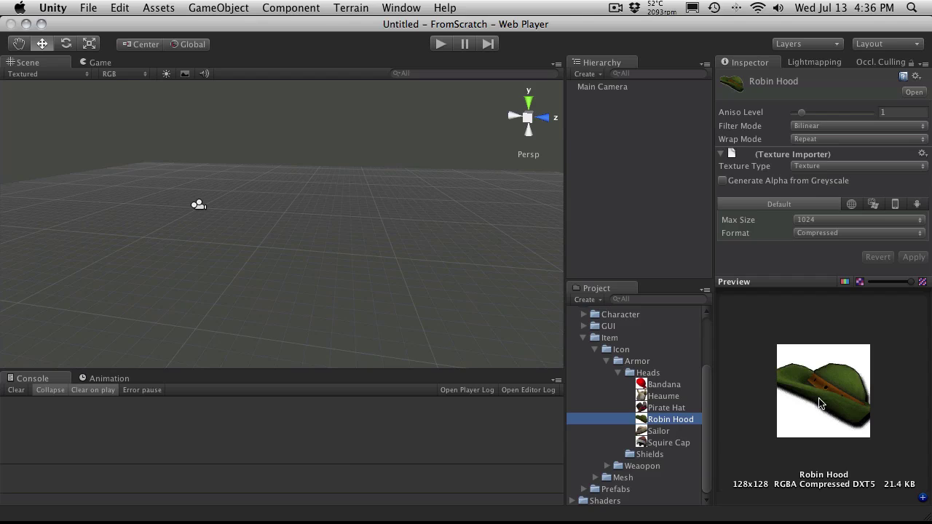
left_click(656, 409)
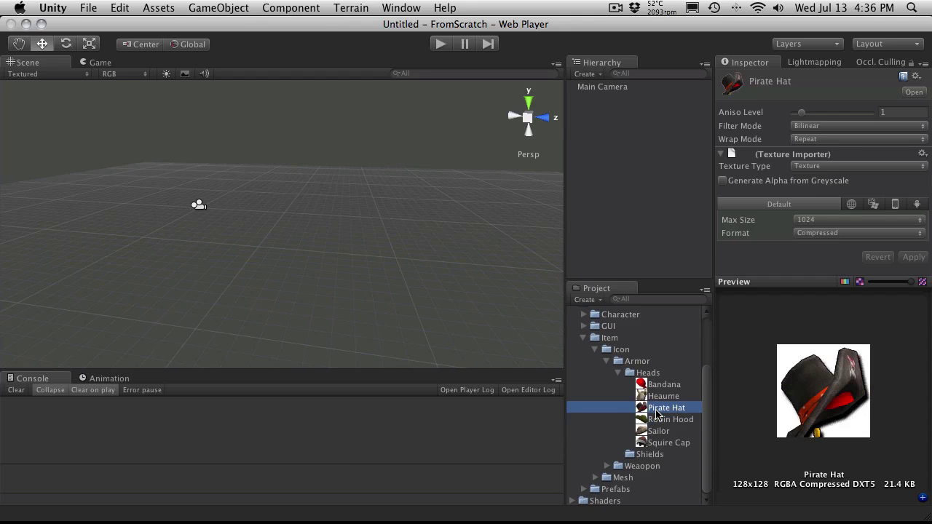
- Select hat01 through helmet02 in the Frogames warriors pack's objects folder
left_click(619, 373)
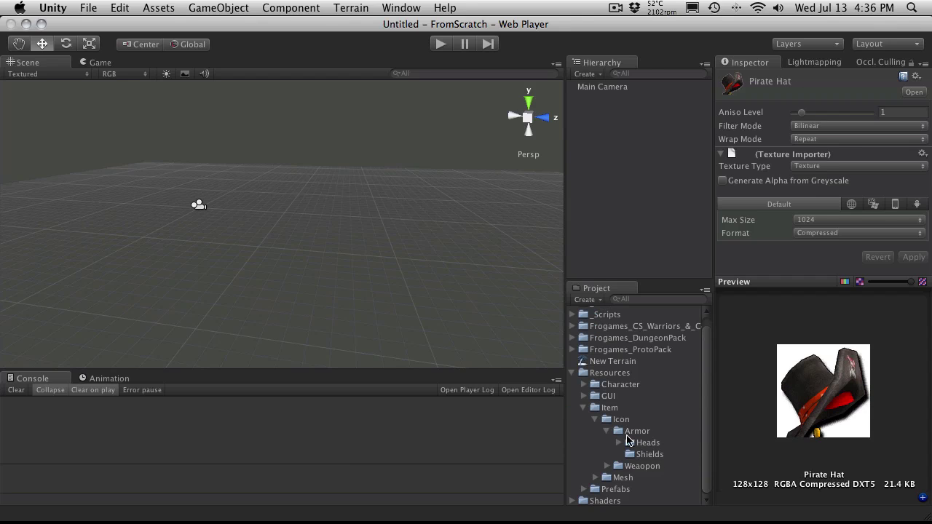
scroll(641, 453, "up", 1)
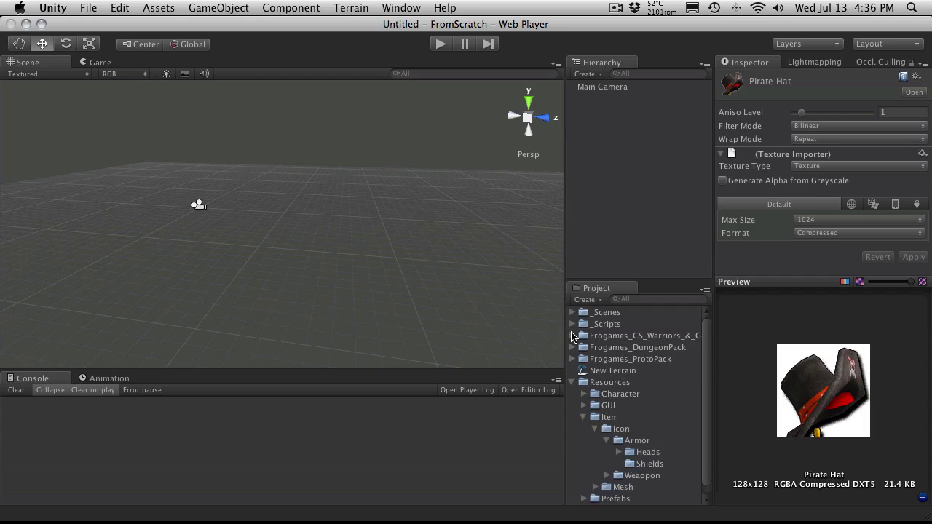
left_click(572, 335)
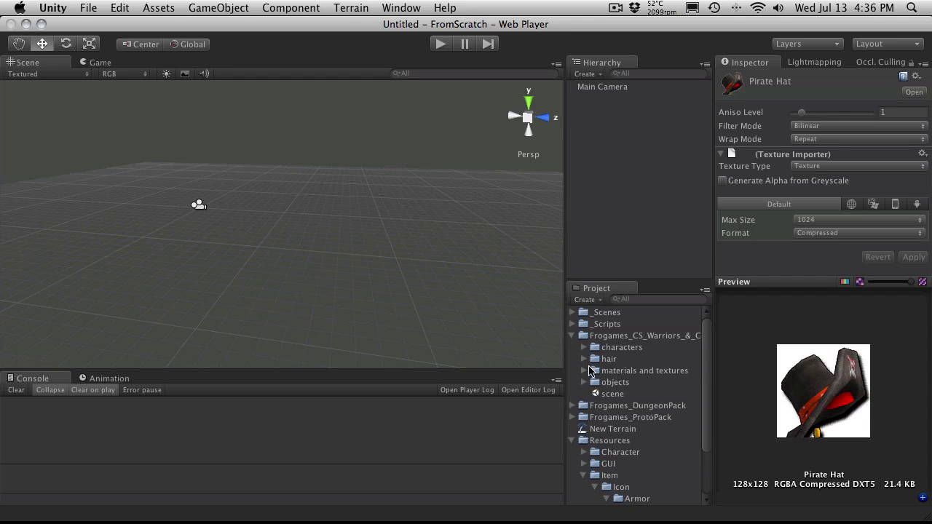
left_click(585, 382)
scroll(631, 399, "down", 4)
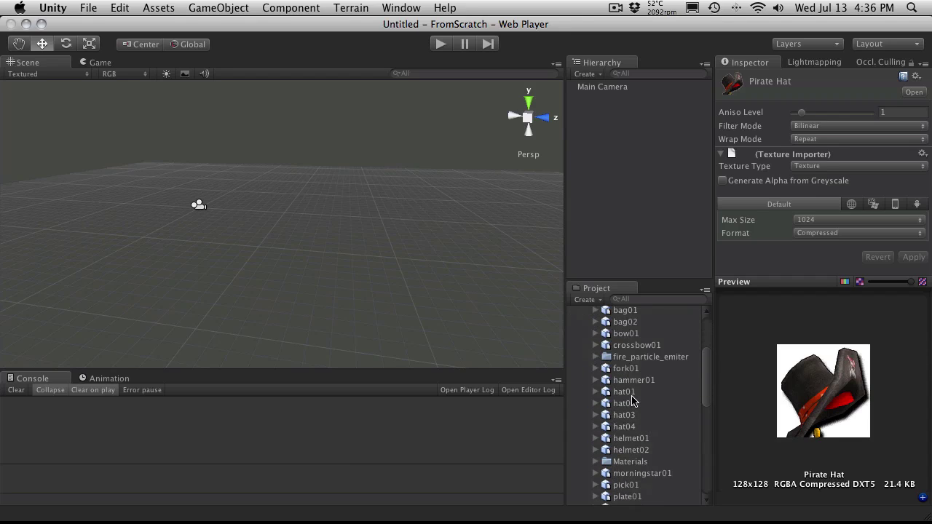
left_click(632, 394)
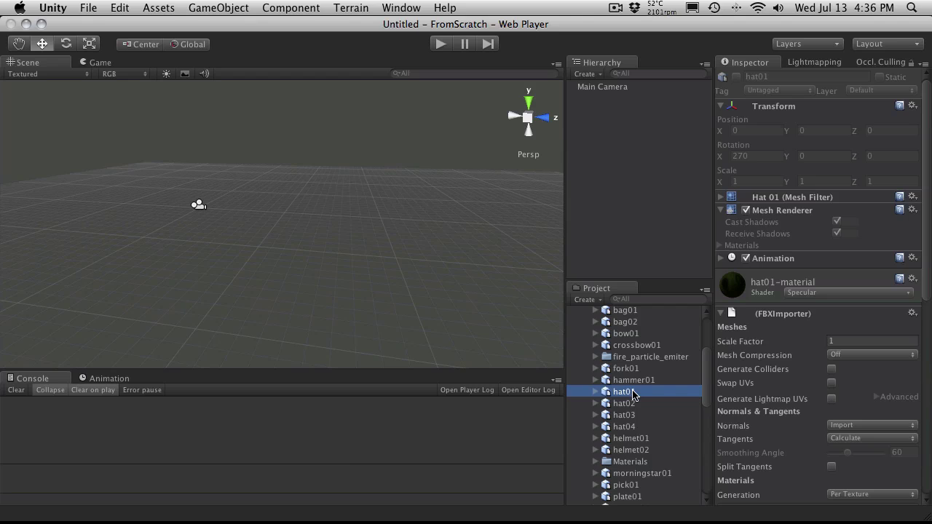
scroll(762, 384, "down", 10)
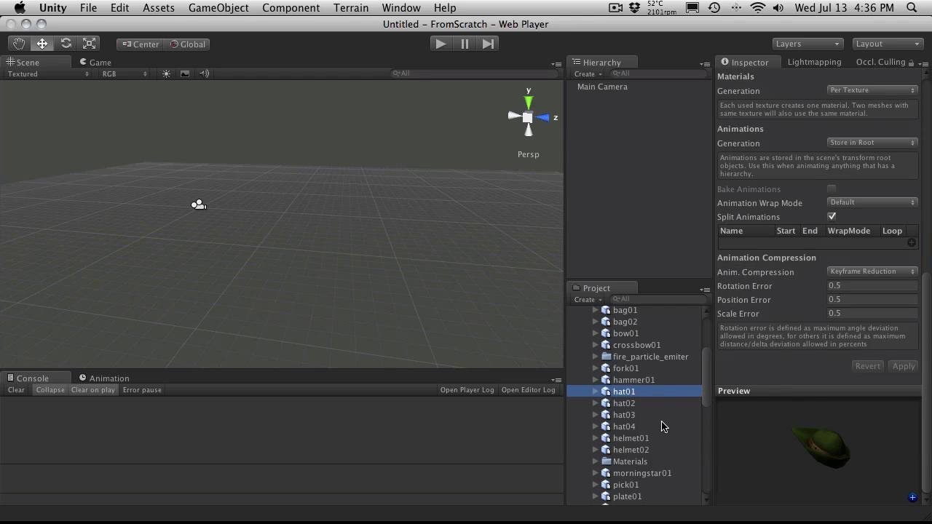
left_click(631, 427, "shift")
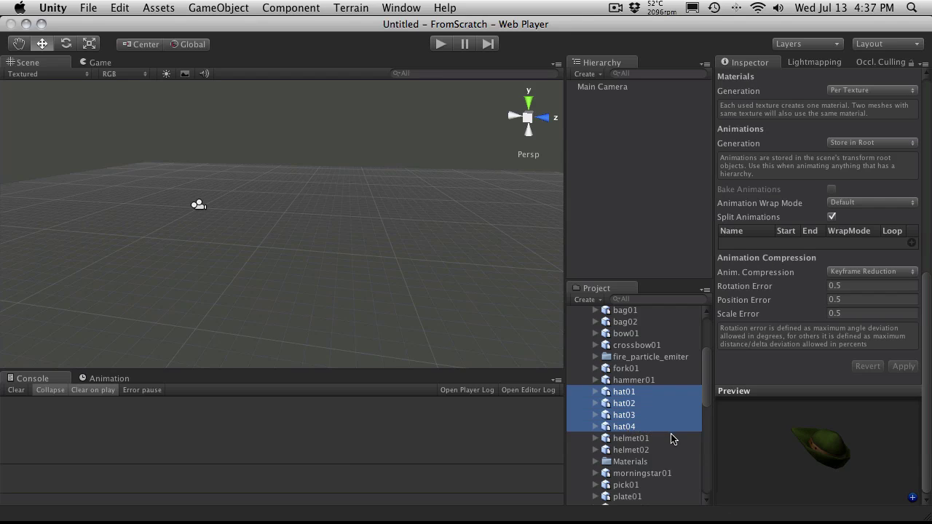
left_click(646, 451, "shift")
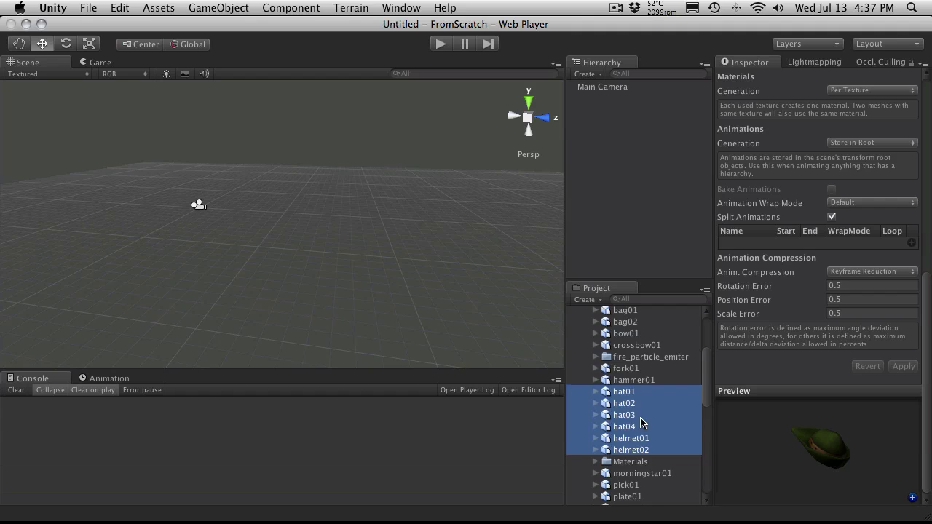
scroll(641, 422, "down", 5)
scroll(628, 347, "up", 3)
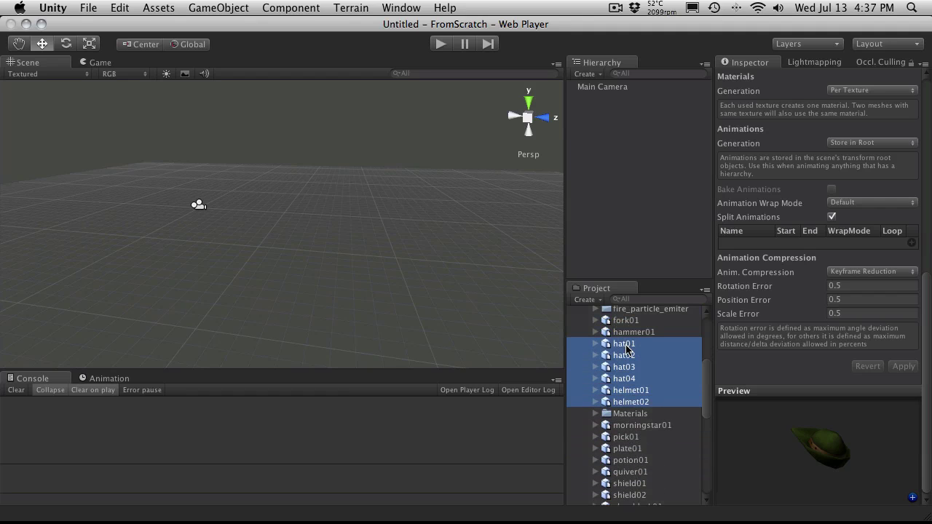
- Move the six hat and helmet meshes into Resources/Item/Mesh/Armor/Heads and check they arrived
left_click_drag(626, 350, 643, 501)
left_click(621, 444)
scroll(673, 474, "down", 3)
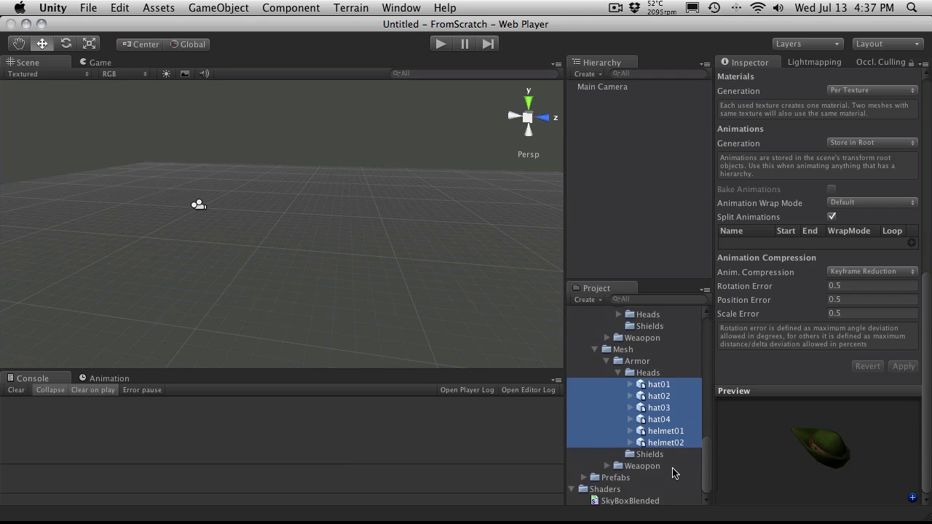
scroll(666, 430, "up", 5)
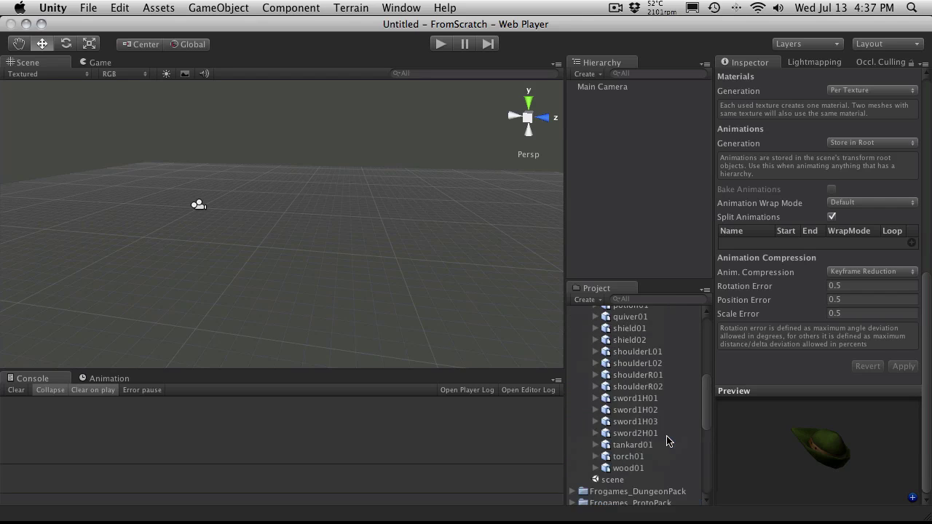
scroll(667, 442, "down", 4)
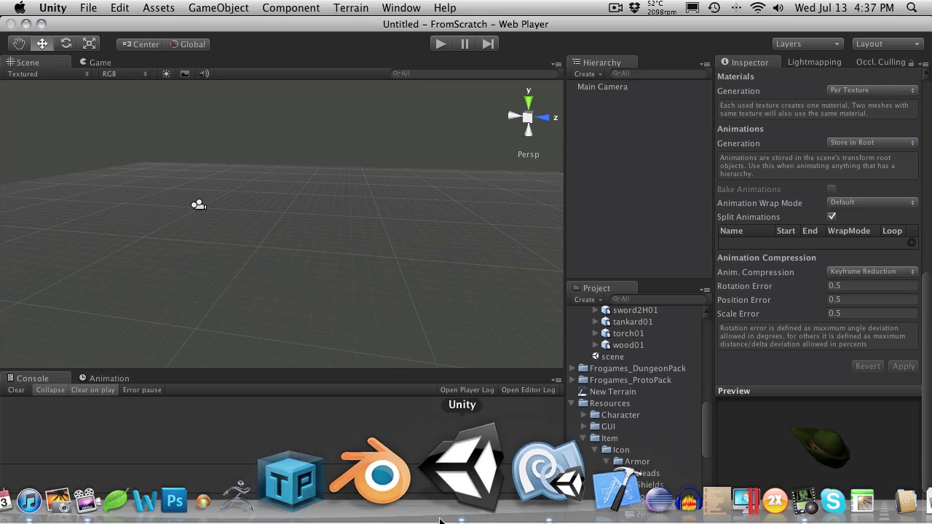
- Bring up the ItemGenerator.cs script in MonoDevelop and scroll through its code
left_click(481, 510)
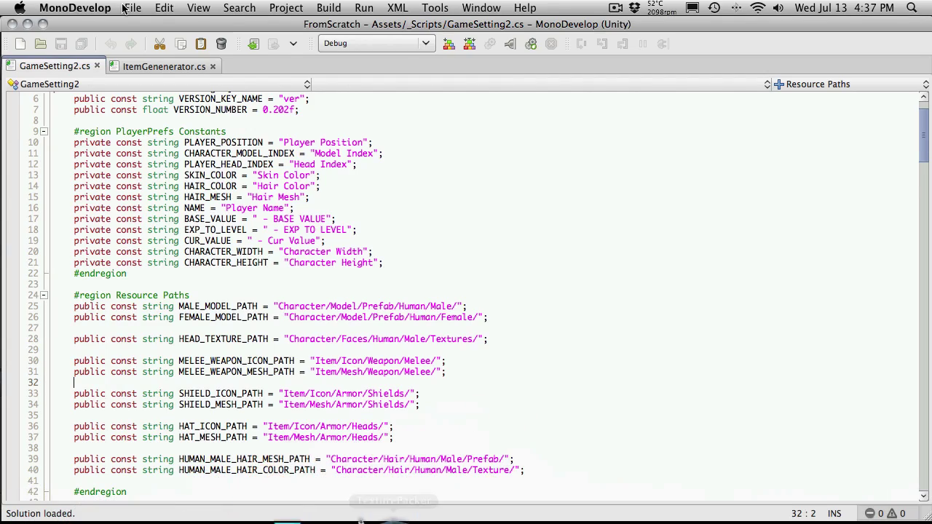
left_click(166, 67)
scroll(192, 201, "down", 14)
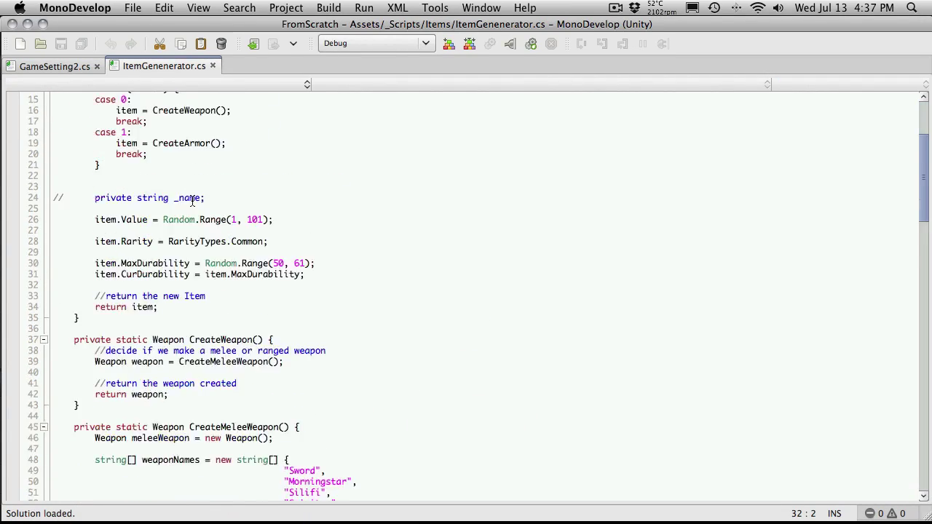
scroll(192, 201, "down", 20)
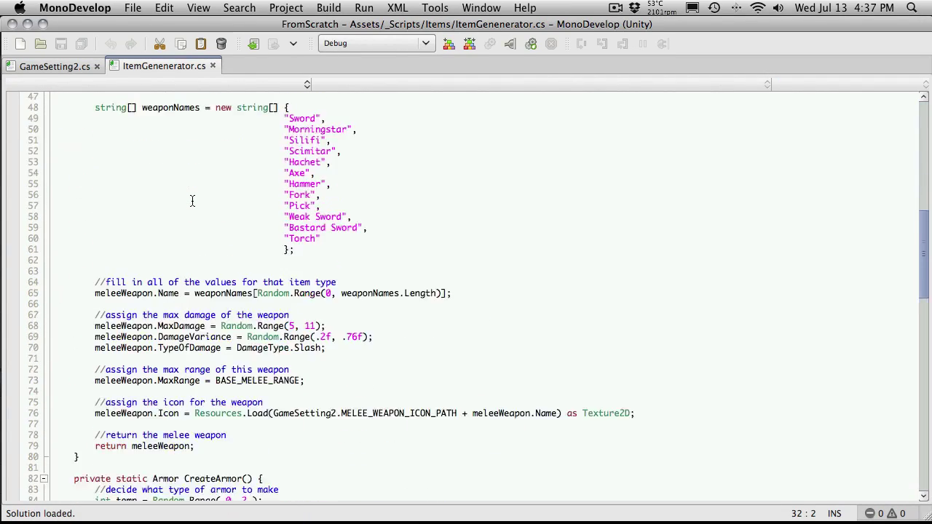
scroll(192, 201, "up", 2)
scroll(192, 201, "up", 4)
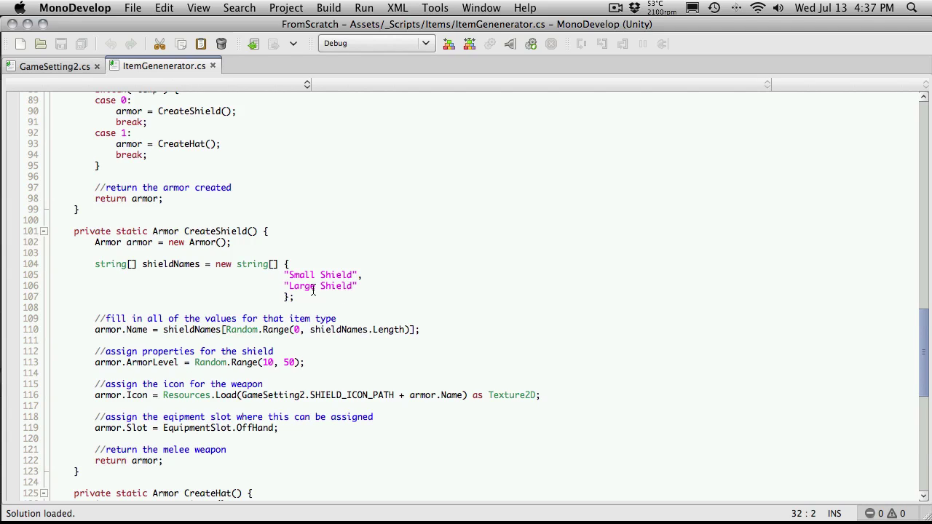
- Select lines in the shieldNames list and review the CreateShield and CreateHat name arrays
left_click(294, 280)
key("shift+Up")
left_click(331, 287)
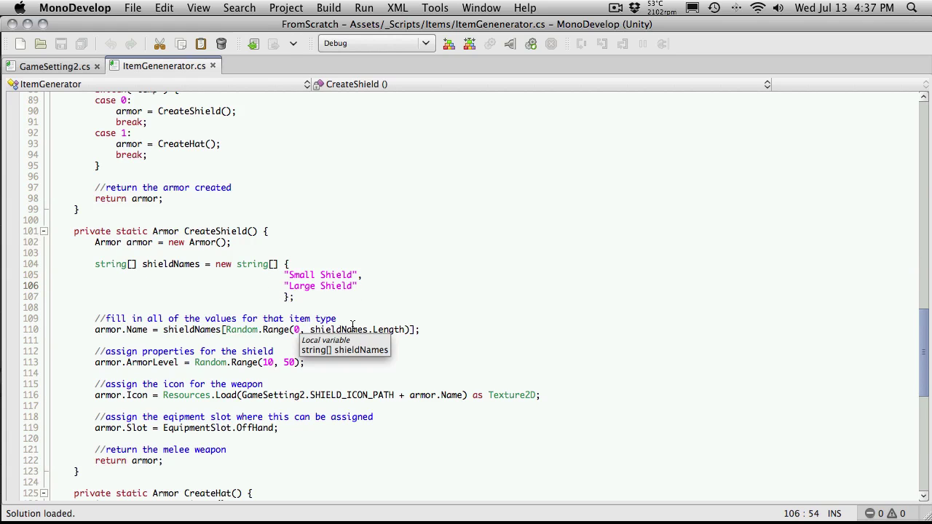
scroll(284, 403, "down", 6)
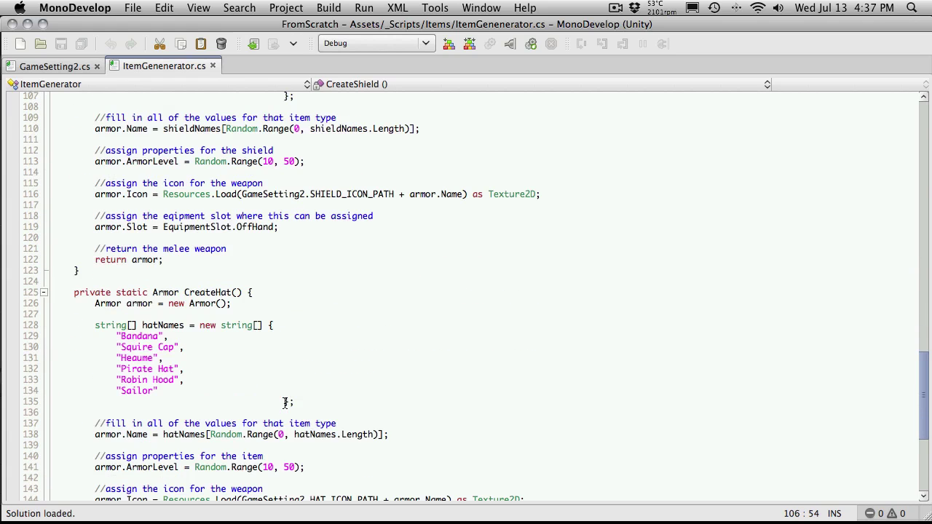
scroll(151, 403, "down", 7)
scroll(151, 406, "up", 10)
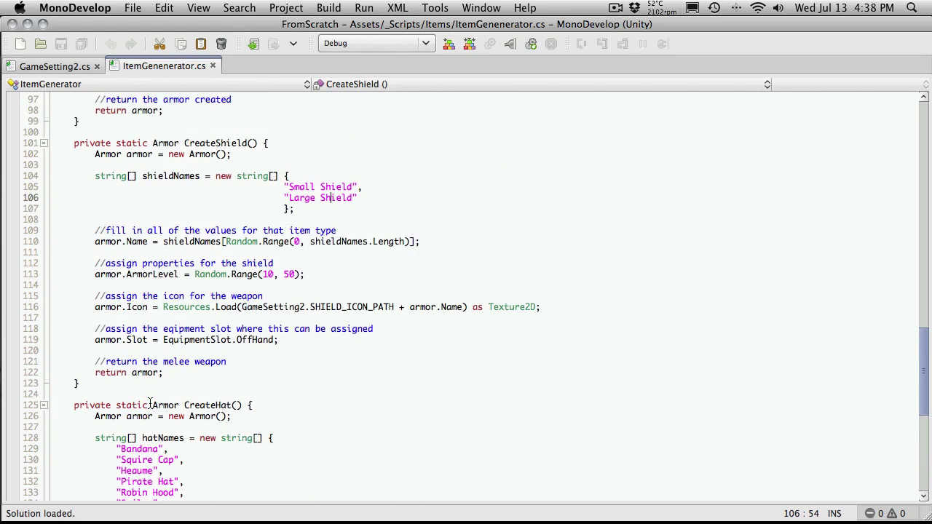
scroll(151, 408, "down", 3)
scroll(238, 337, "up", 18)
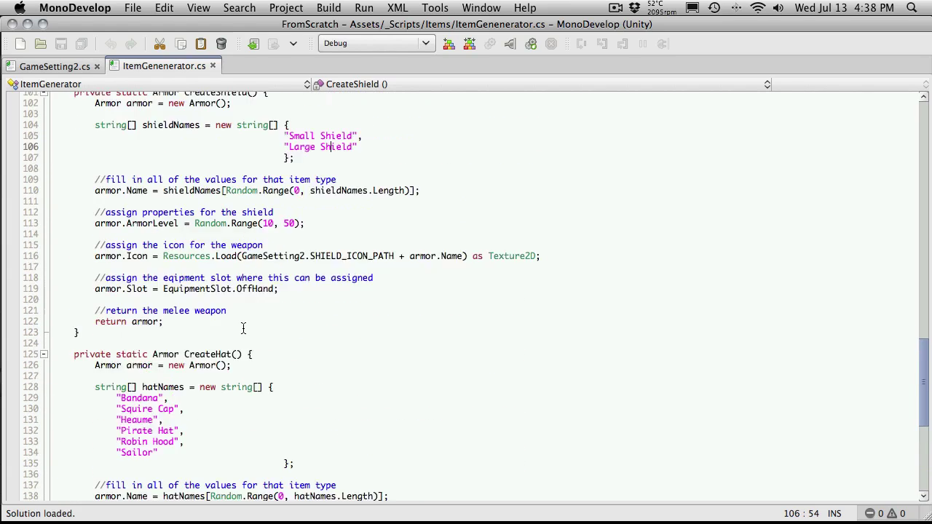
- Back in Unity, compare the Bandana icon texture with the hat01 mesh
key("super+Tab")
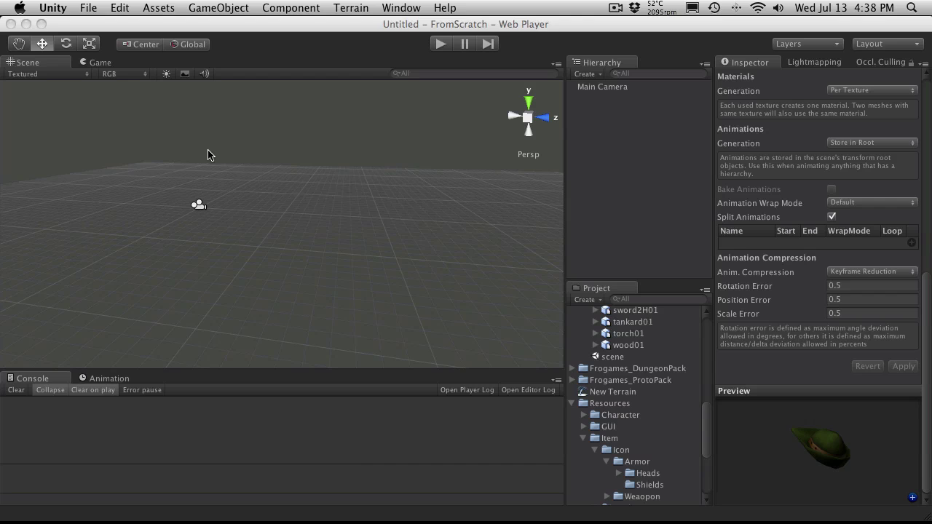
scroll(616, 426, "down", 5)
scroll(621, 408, "up", 3)
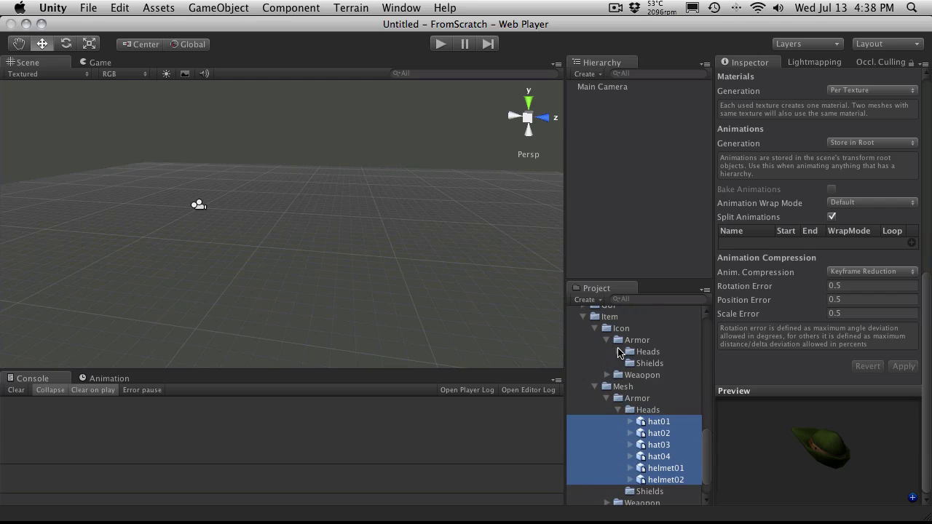
scroll(619, 355, "up", 6)
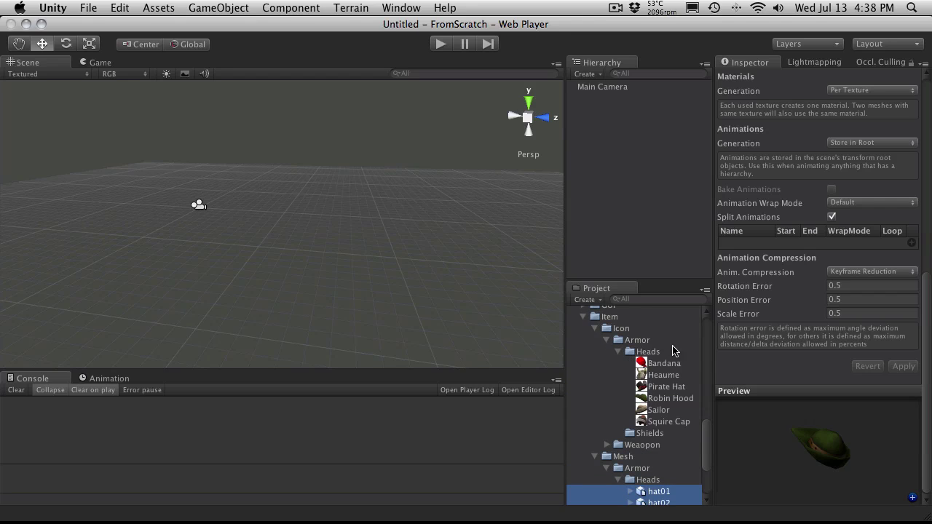
scroll(657, 449, "down", 3)
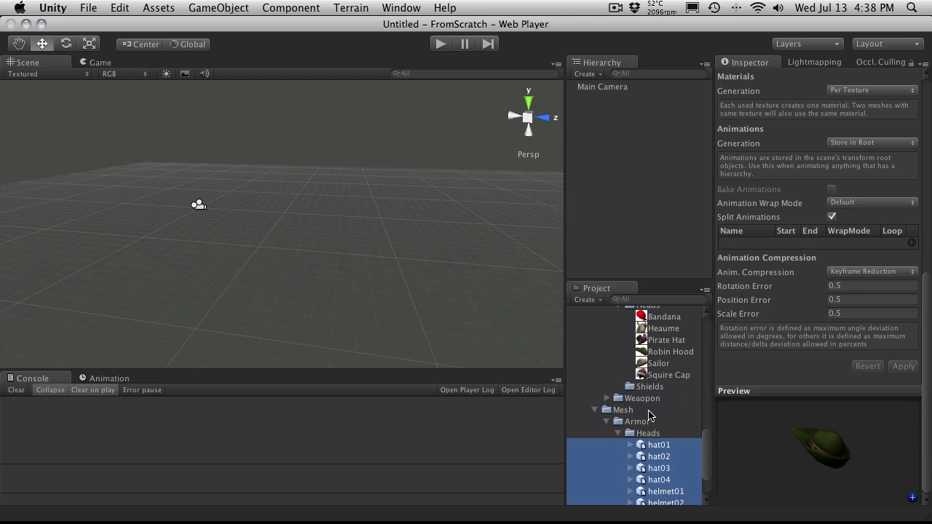
left_click(663, 318)
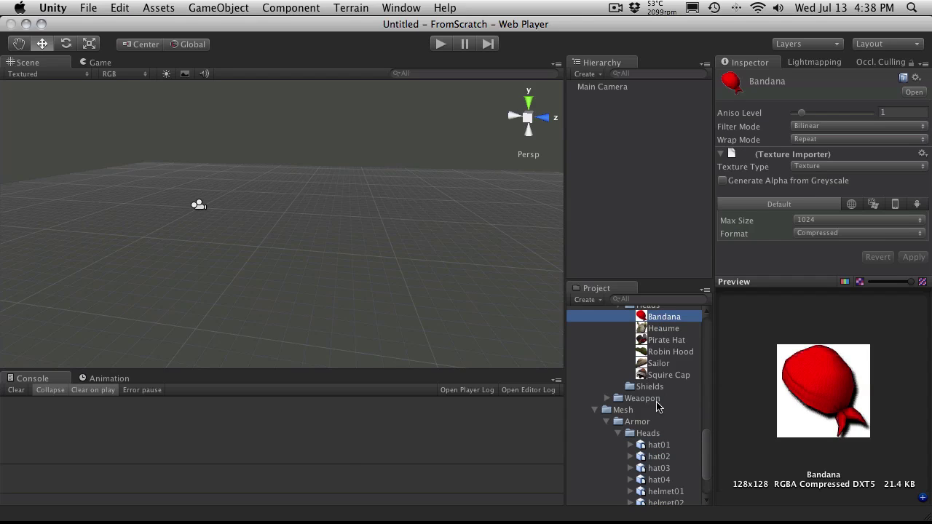
left_click(659, 444)
- Rename the red hat04 mesh to Bandana after previewing the hat models
scroll(658, 444, "down", 3)
scroll(751, 419, "down", 10)
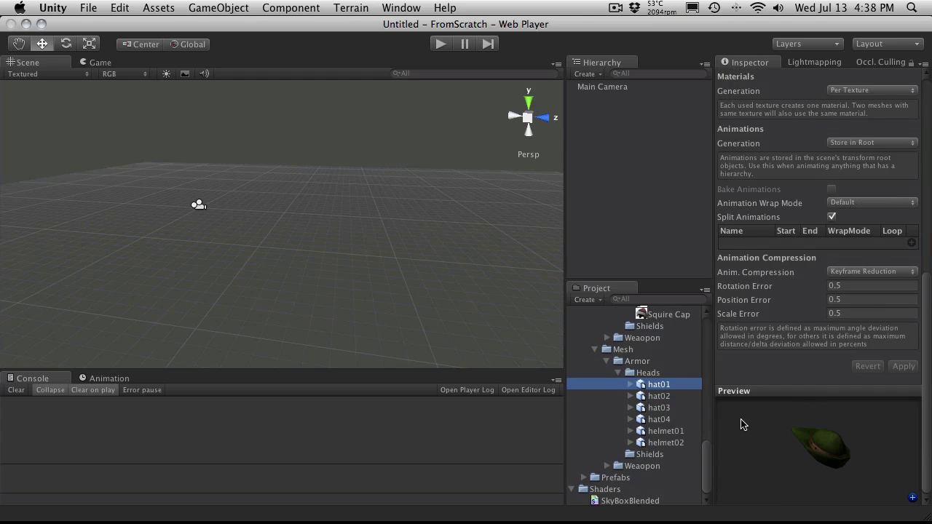
left_click(665, 397)
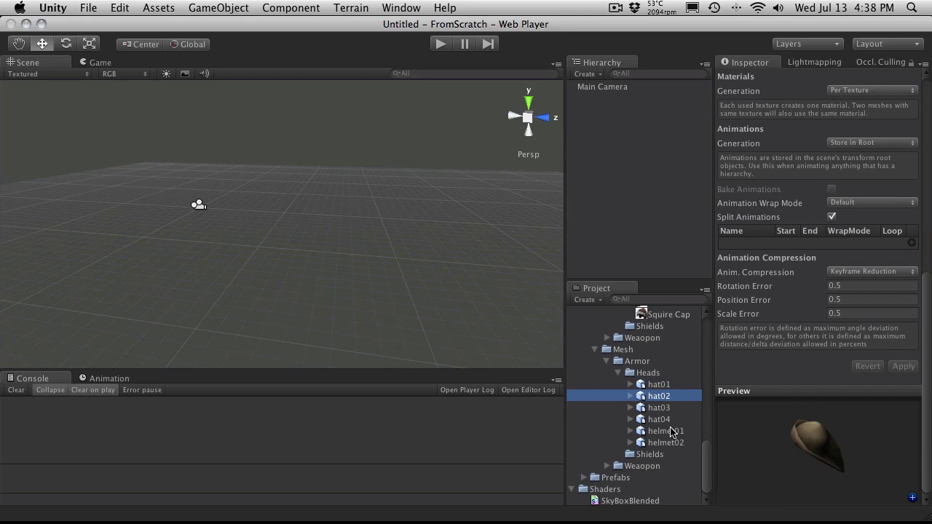
left_click(663, 409)
left_click(663, 421)
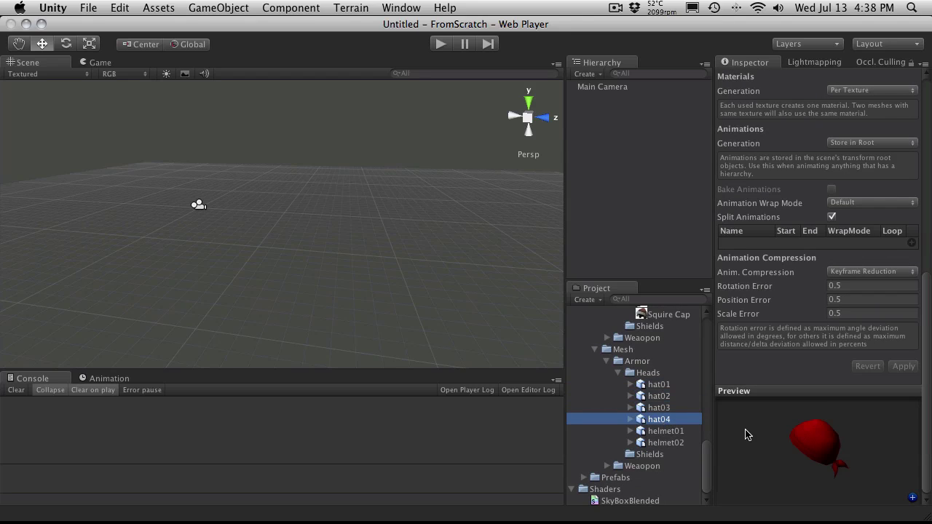
key("Return")
type("Bandana")
key("Return")
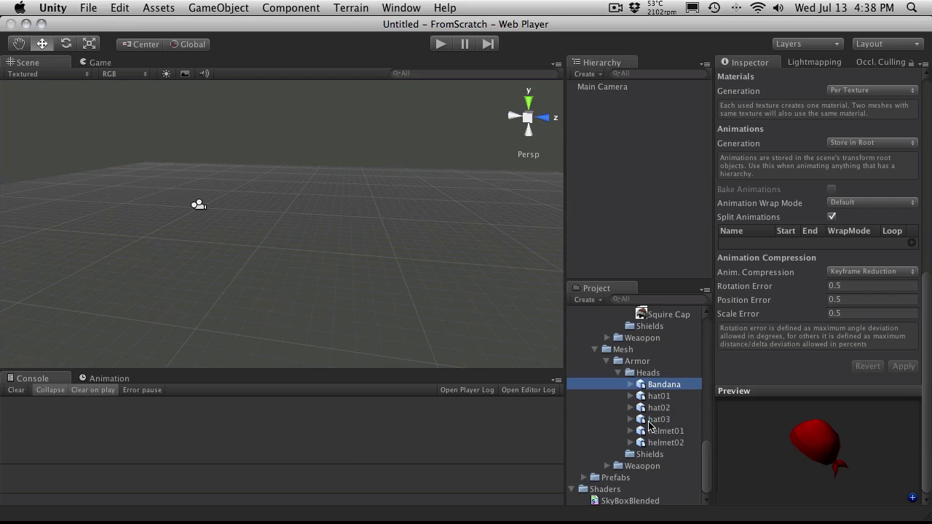
- Rename the horned helmet02 mesh to Heaume to match its icon
scroll(653, 409, "up", 5)
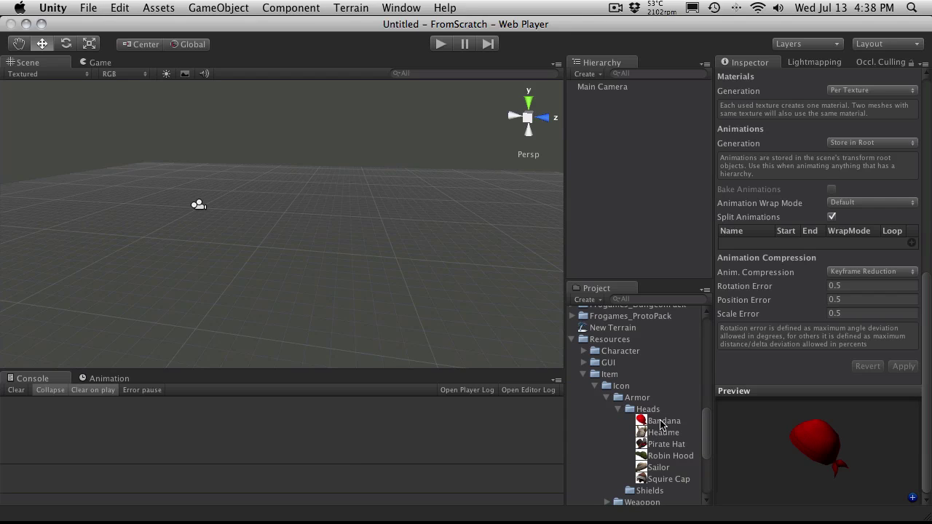
left_click(665, 433)
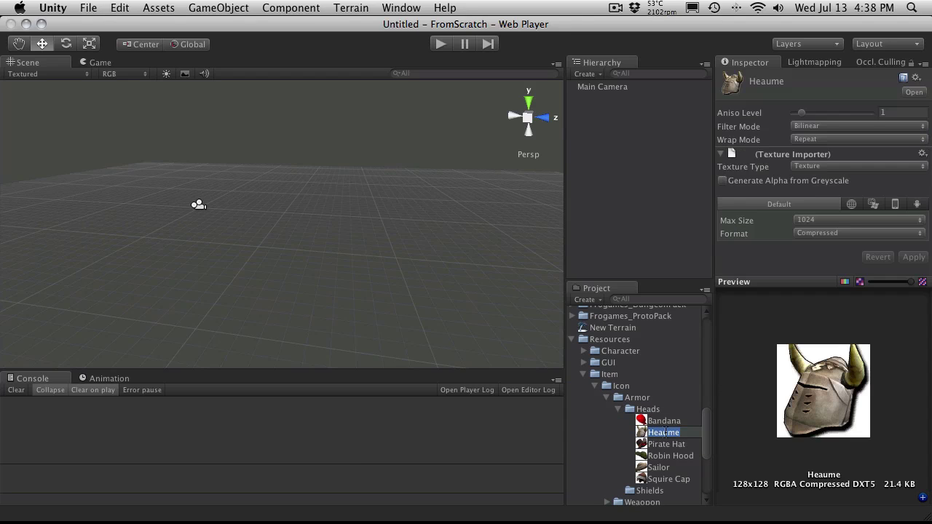
scroll(638, 409, "down", 5)
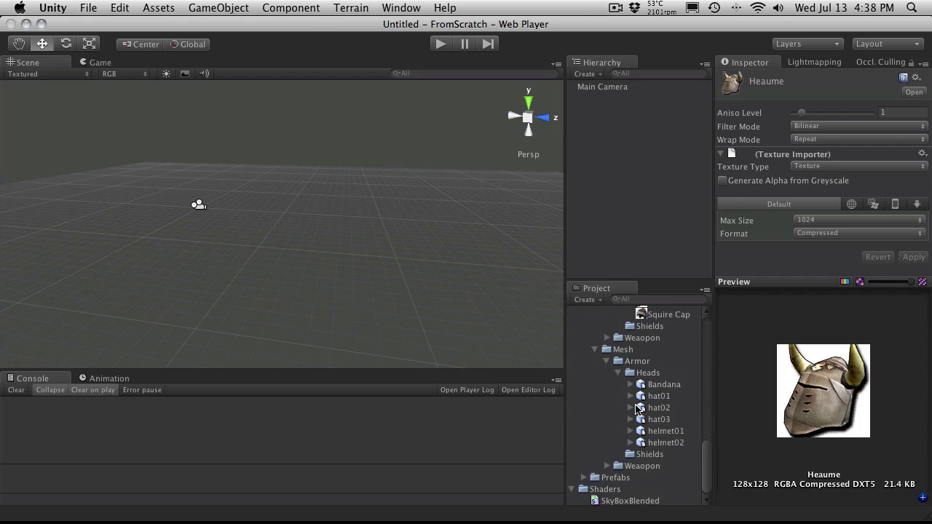
left_click(665, 432)
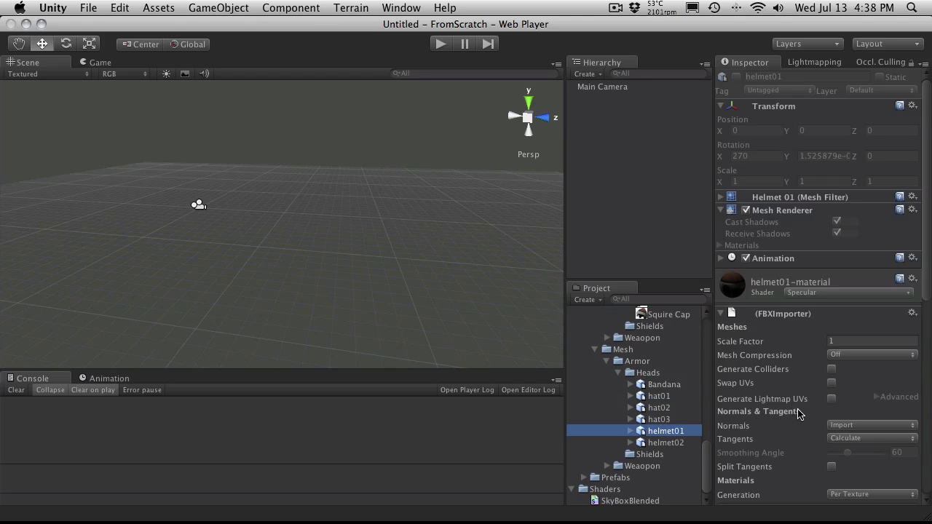
scroll(799, 413, "down", 10)
left_click(692, 443)
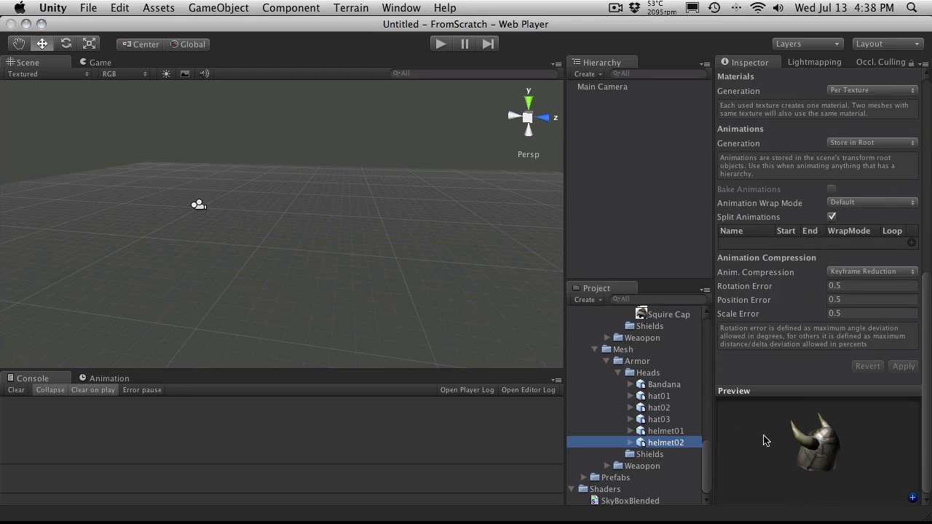
key("Return")
type("Heaume")
key("Return")
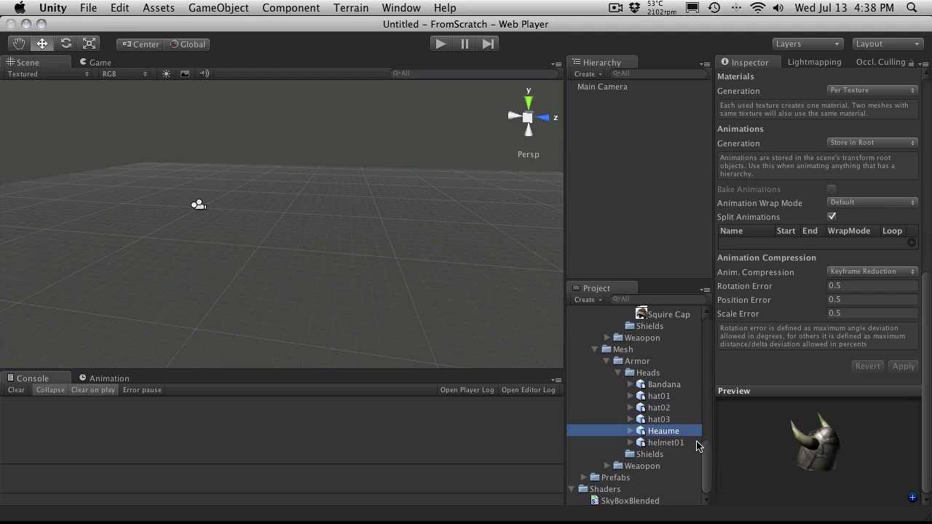
- Rename the hat03 mesh to Pirate Hat, matching the Pirate Hat icon
scroll(668, 417, "up", 5)
scroll(668, 417, "up", 10)
scroll(666, 422, "down", 6)
scroll(666, 423, "up", 4)
scroll(666, 405, "up", 10)
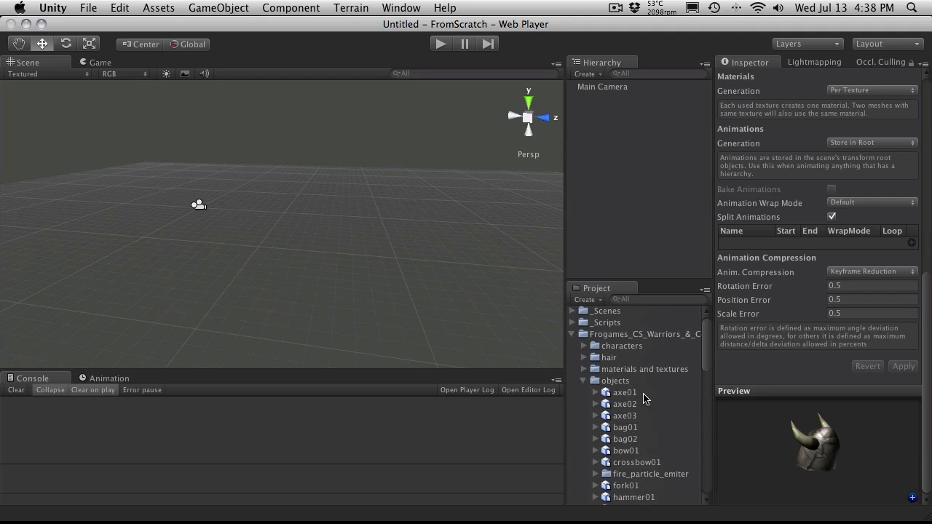
left_click(573, 336)
scroll(641, 396, "down", 5)
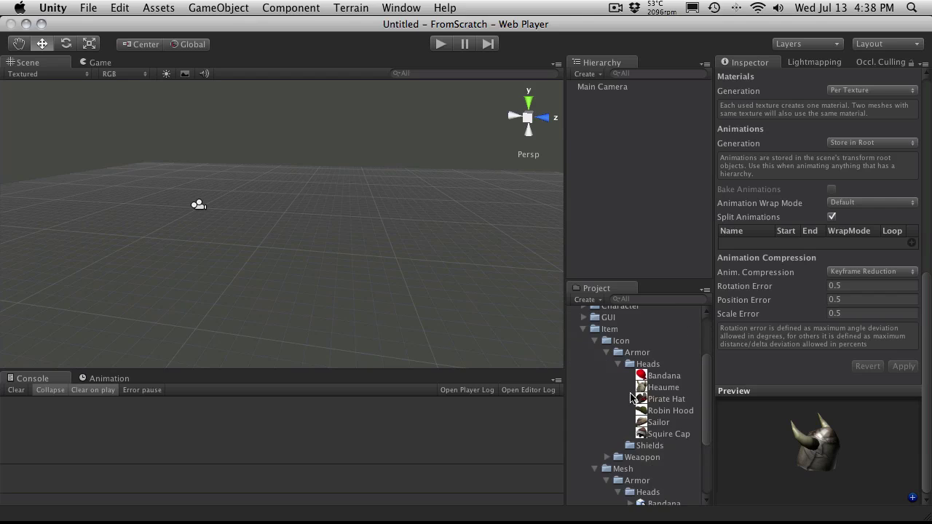
left_click(666, 372)
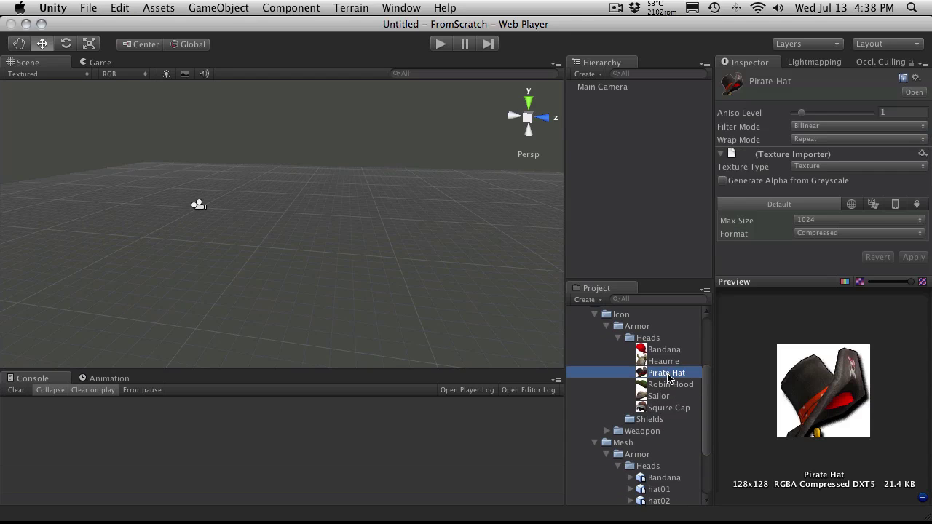
scroll(669, 381, "down", 4)
left_click(664, 421)
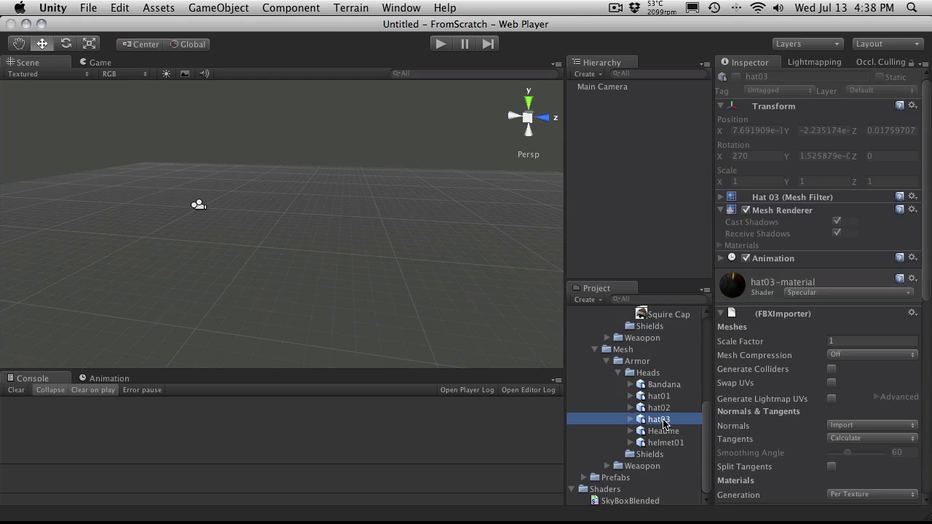
scroll(816, 366, "down", 10)
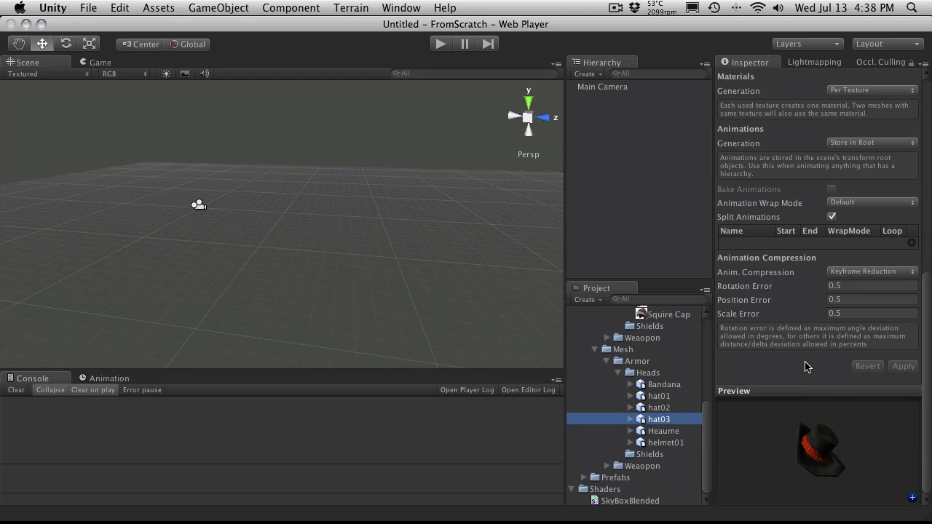
key("Return")
type("Pirate Hat")
key("Return")
- Copy the Robin Hood icon name and give it to the green hat01 mesh
scroll(610, 407, "up", 5)
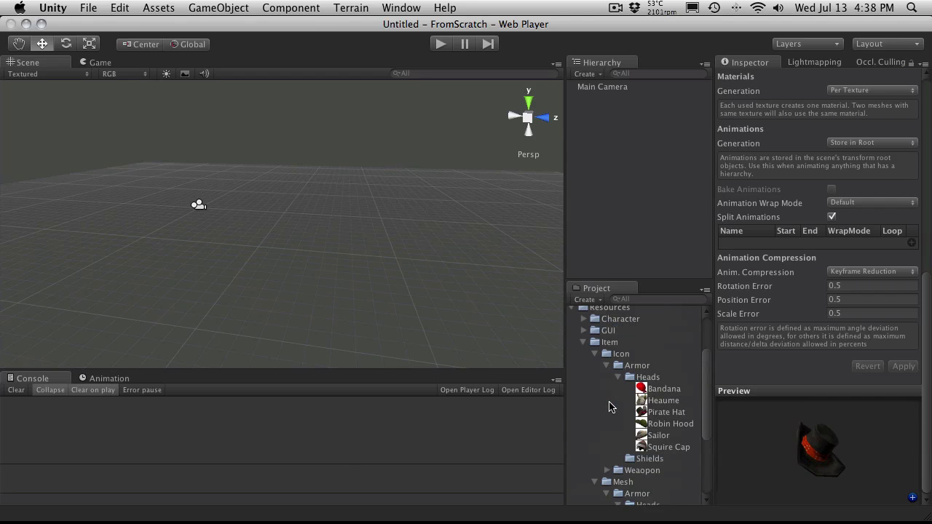
left_click(666, 425)
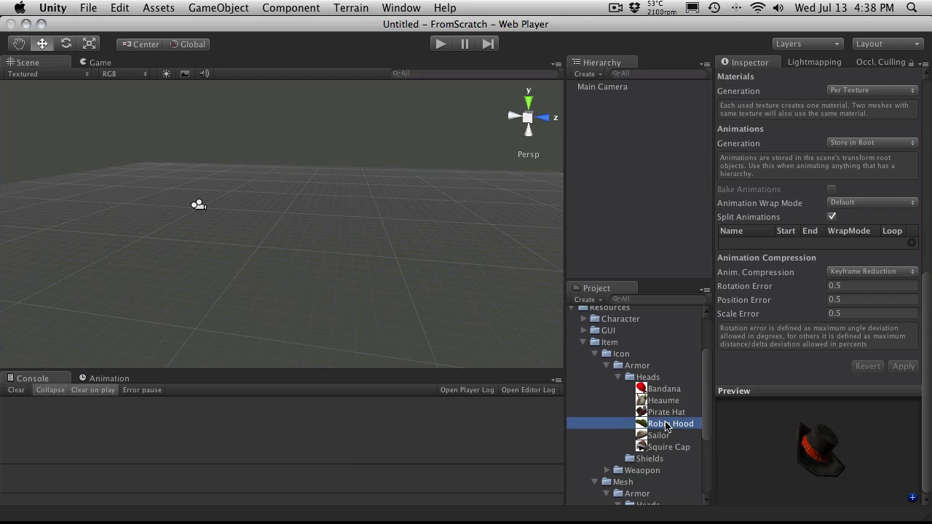
key("super+c")
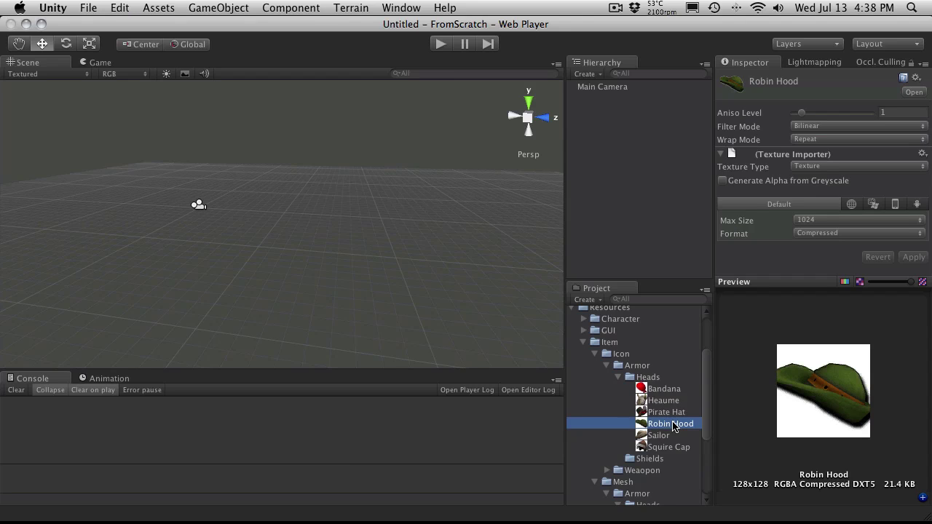
scroll(671, 428, "down", 5)
left_click(663, 408)
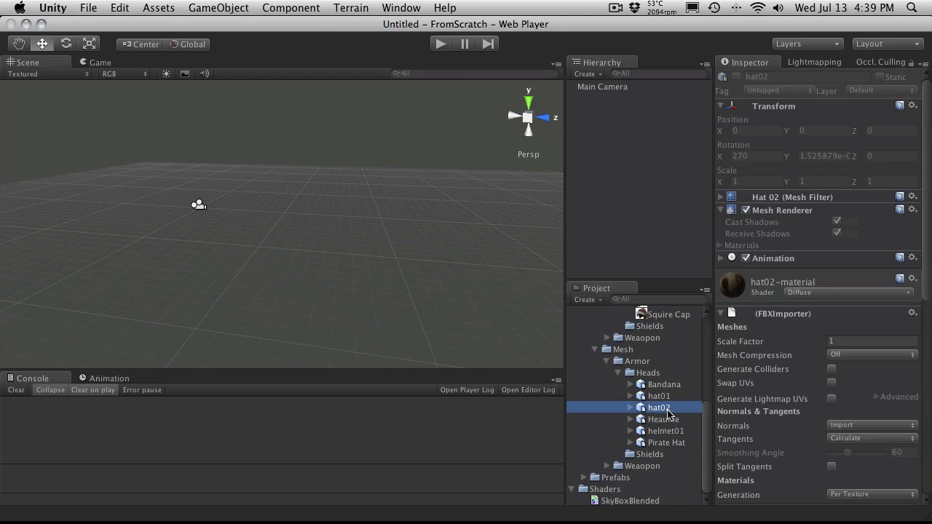
scroll(720, 423, "down", 10)
left_click(669, 397)
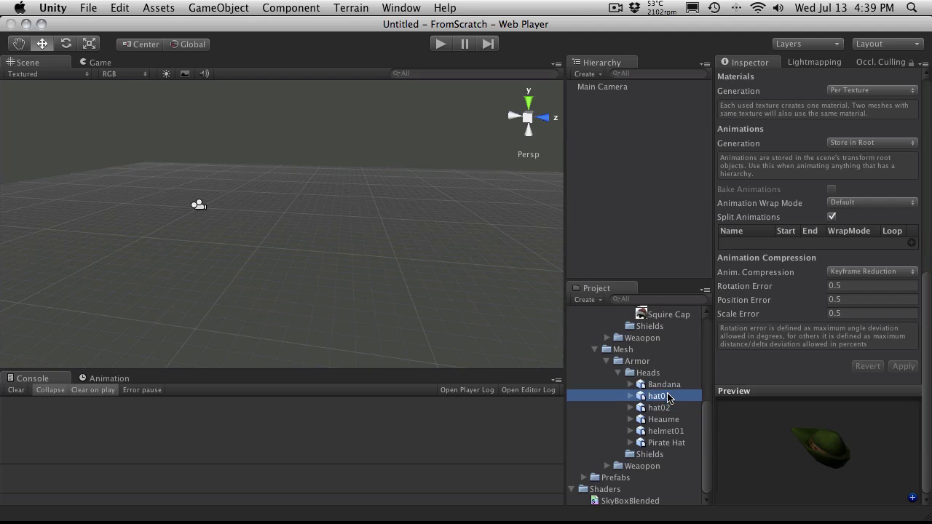
key("Down")
key("Return")
key("super+v")
key("Return")
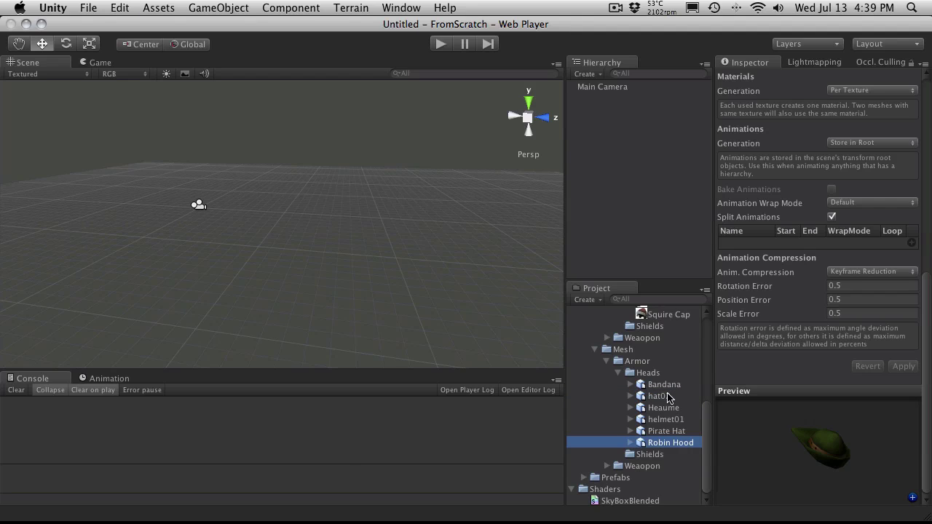
- Copy the Sailor icon name and rename the brown hat02 mesh to Sailor
left_click(668, 397)
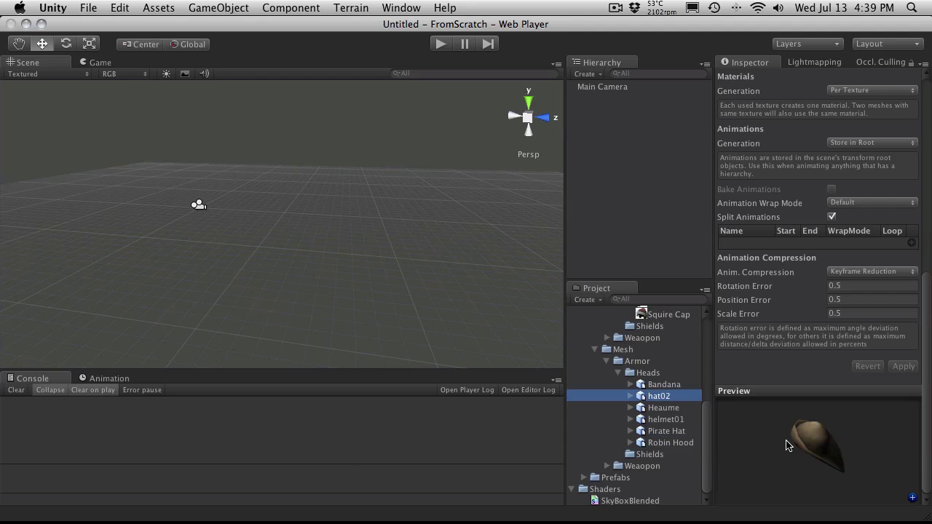
scroll(651, 394, "up", 8)
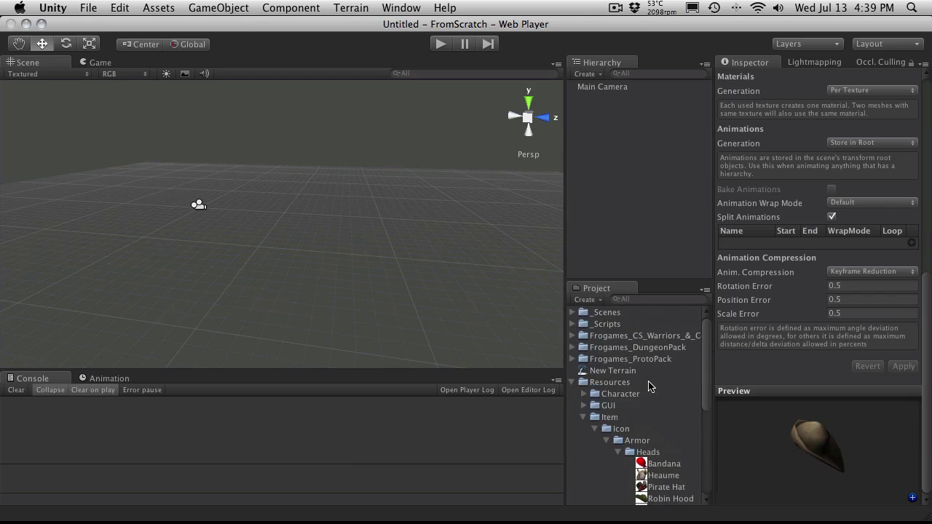
scroll(650, 397, "down", 4)
left_click(660, 408)
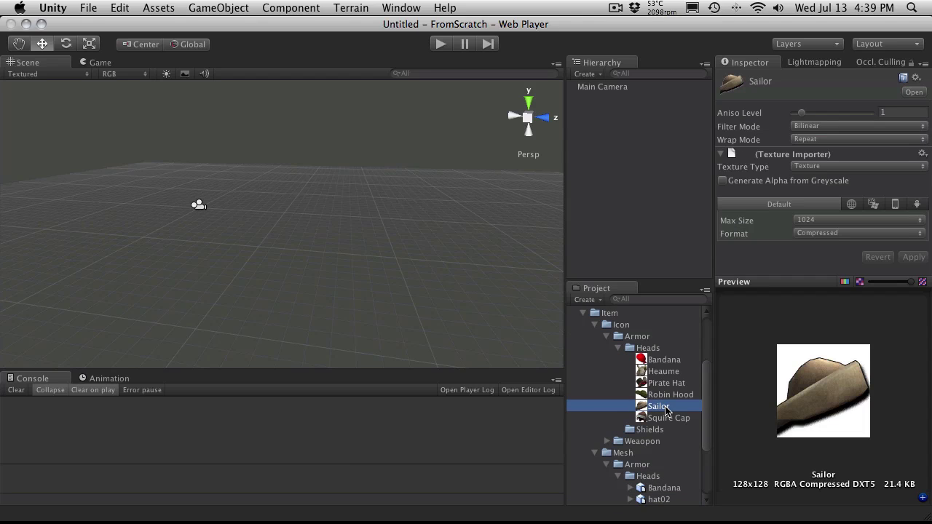
key("Return")
key("super+c")
scroll(664, 411, "down", 5)
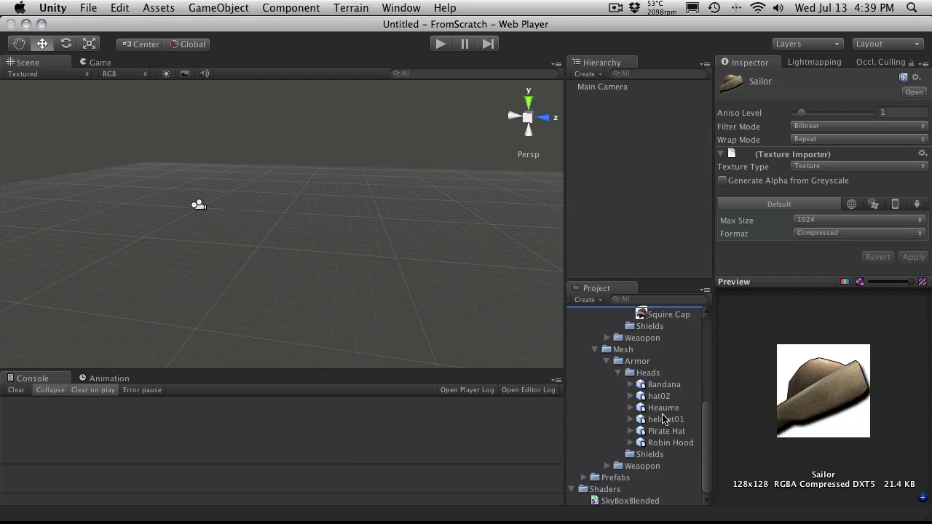
left_click(666, 398)
key("Return")
key("super+v")
key("Return")
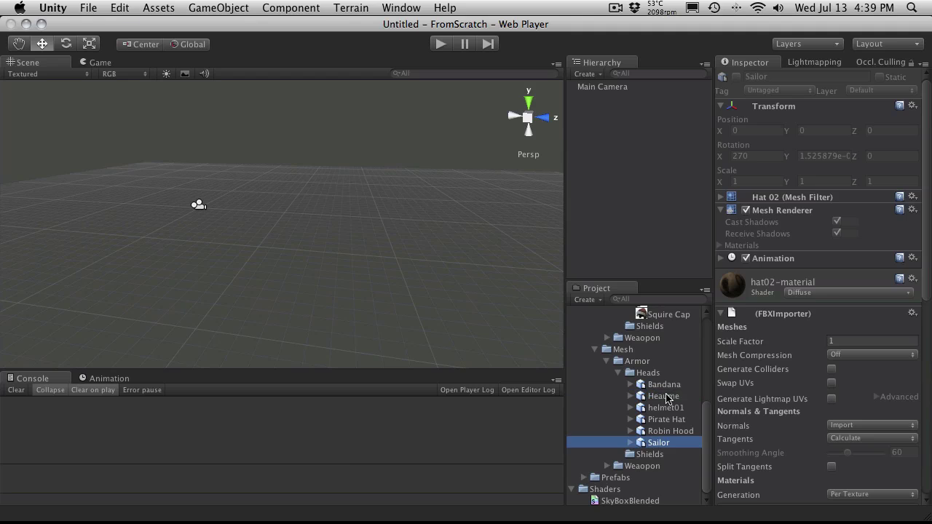
- Rename the helmet01 mesh to Squire Cap using the Squire Cap icon name
scroll(729, 424, "down", 10)
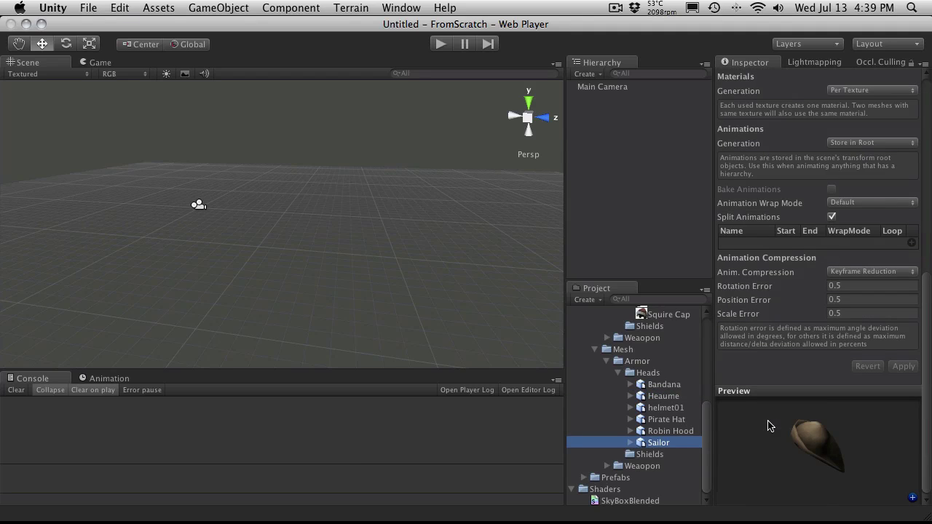
scroll(628, 424, "up", 10)
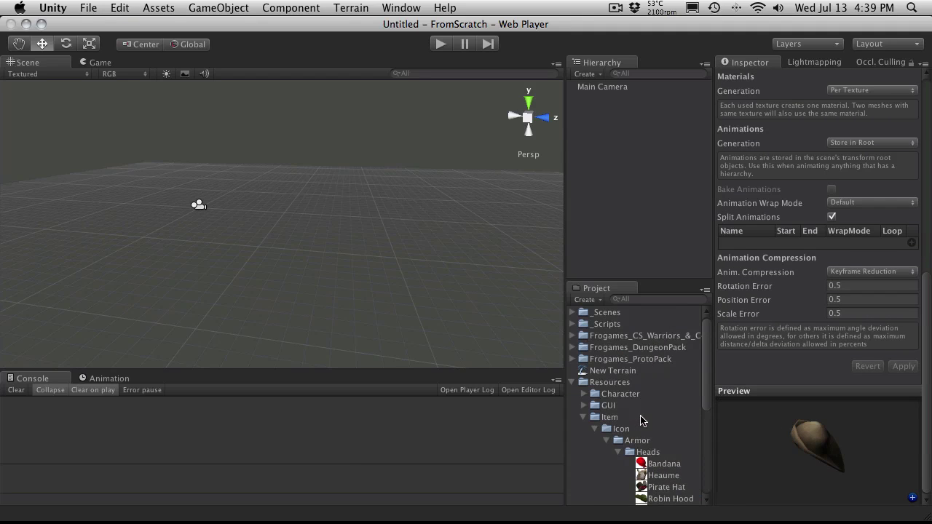
scroll(649, 413, "down", 4)
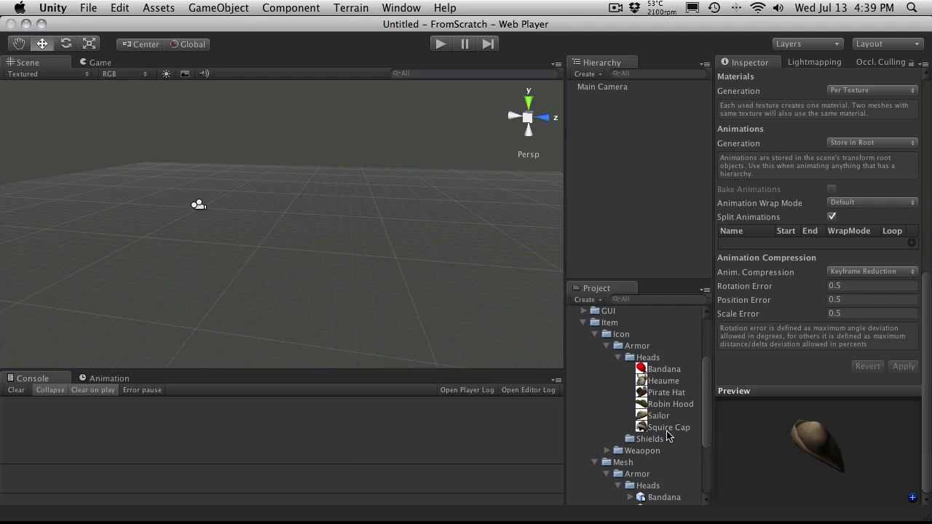
left_click(666, 428)
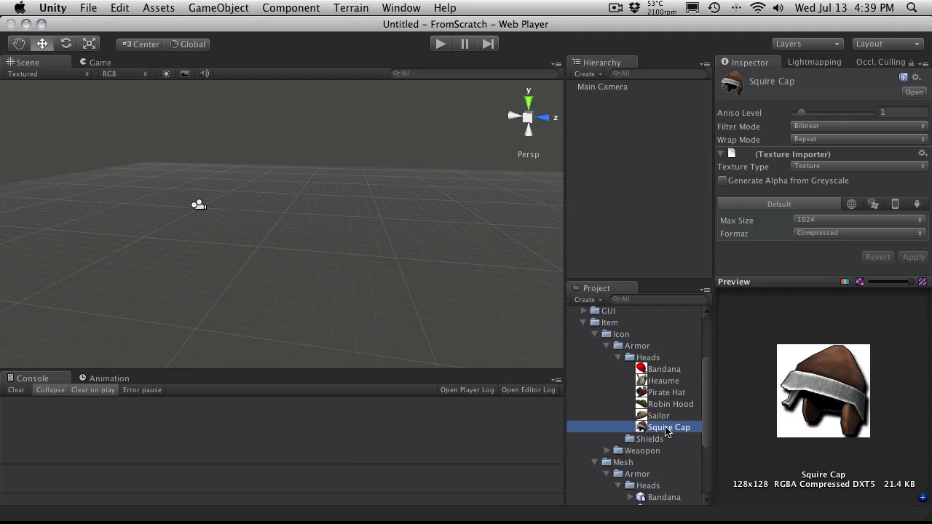
scroll(663, 429, "down", 5)
left_click(668, 414)
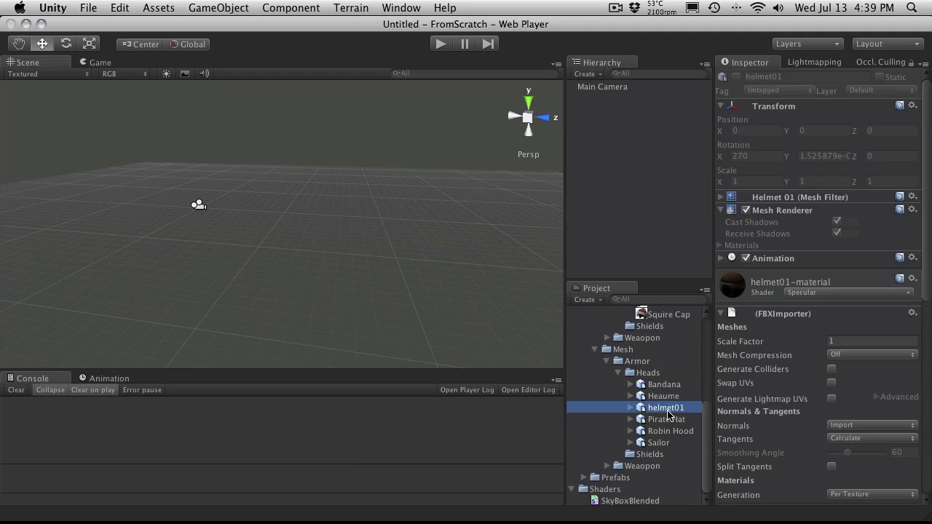
key("Return")
key("super+v")
key("Return")
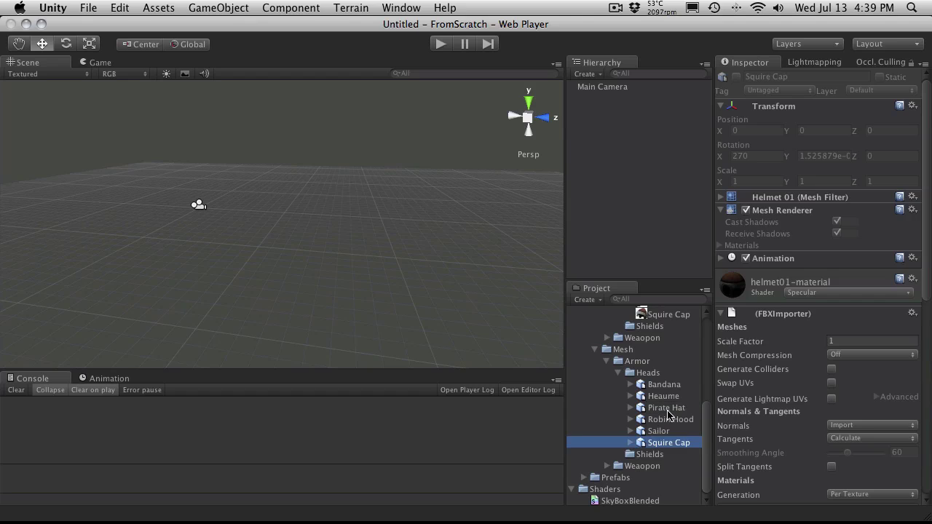
scroll(779, 386, "down", 4)
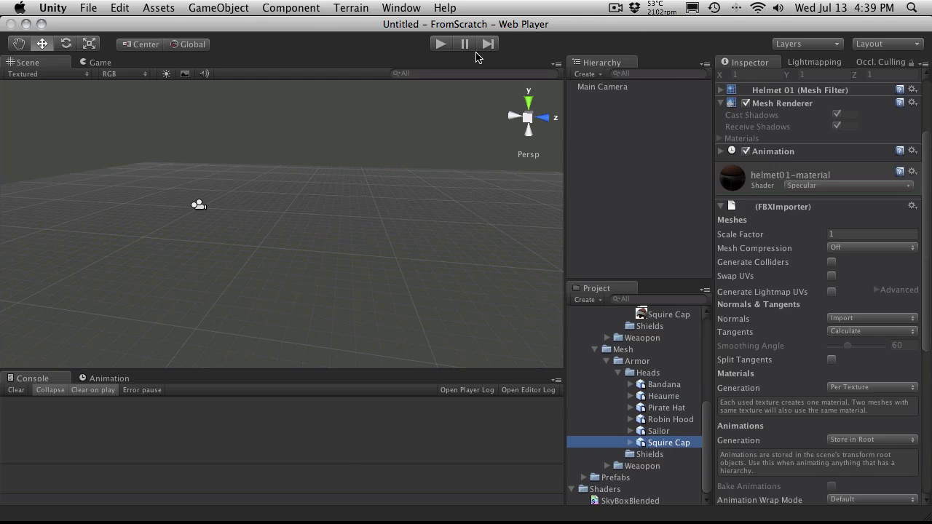
- Exit Play mode, open the Tutorial scene from _Scenes, and start playing it
left_click(441, 44)
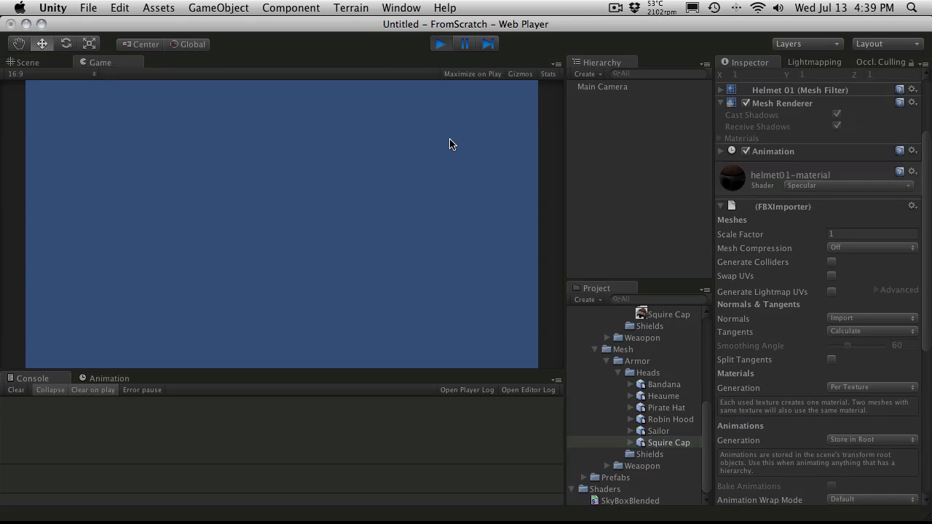
key("super+p")
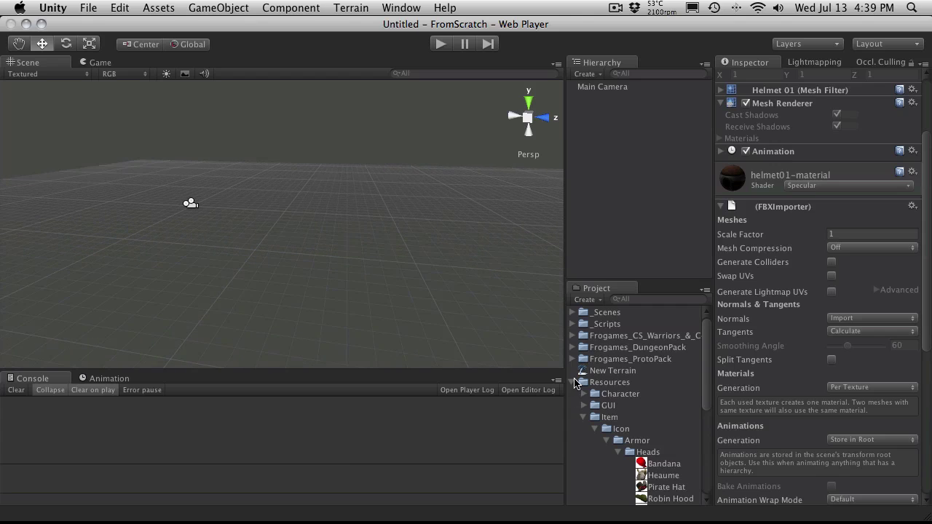
left_click(573, 382)
left_click(573, 394)
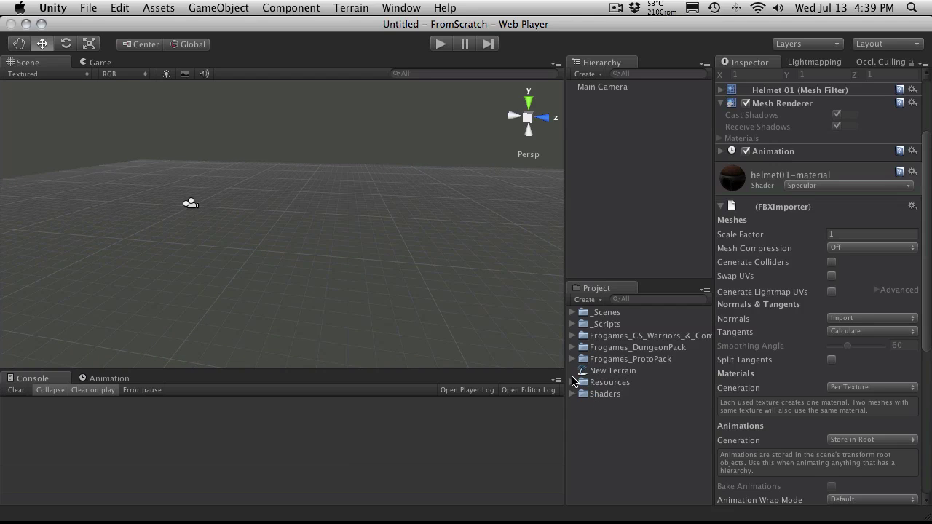
left_click(572, 313)
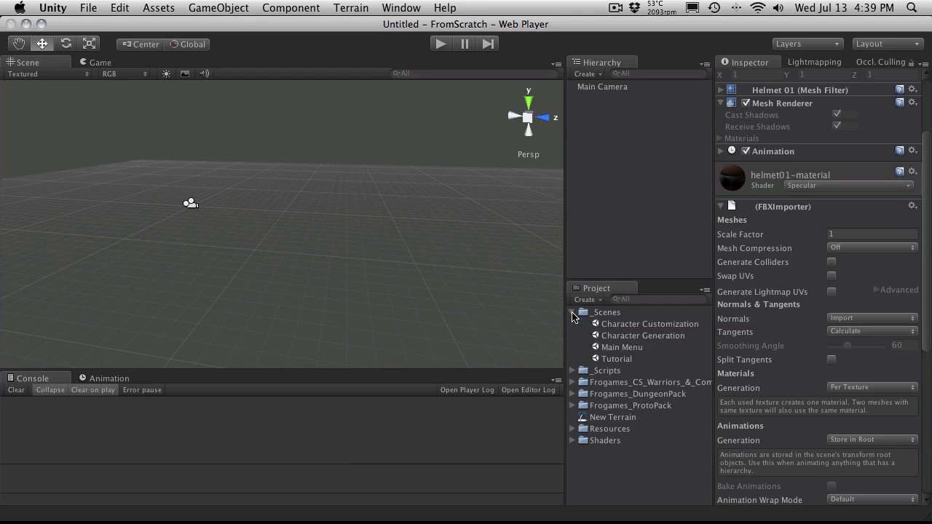
double_click(615, 358)
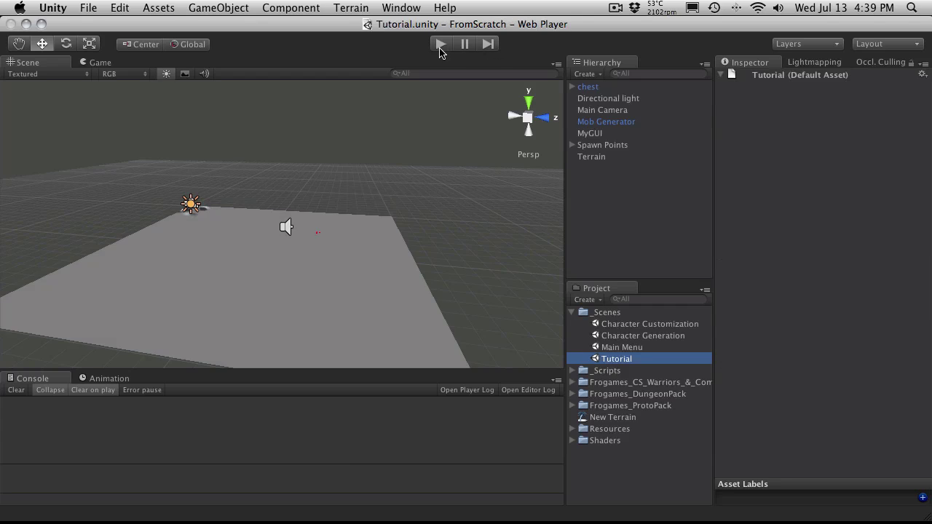
left_click(440, 45)
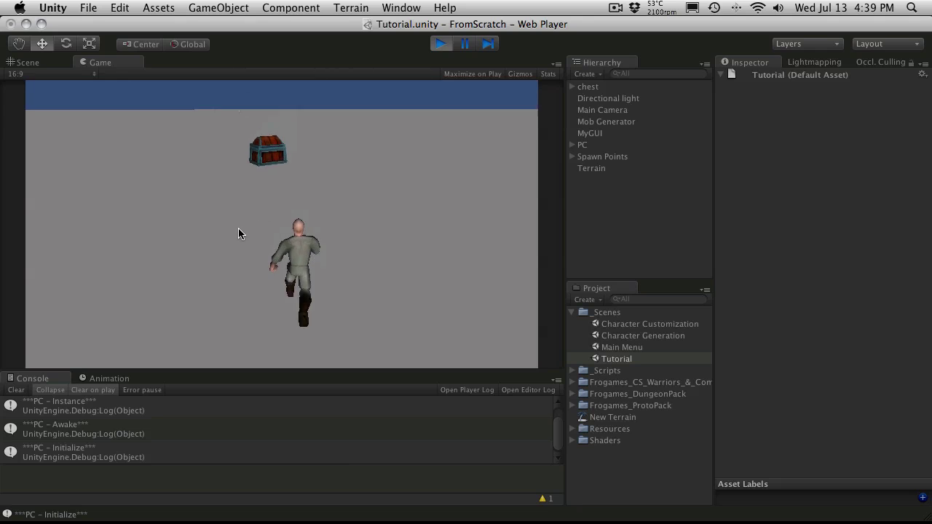
- Walk the character to the chest with W and A, open its loot, then restart Play mode
key("w")
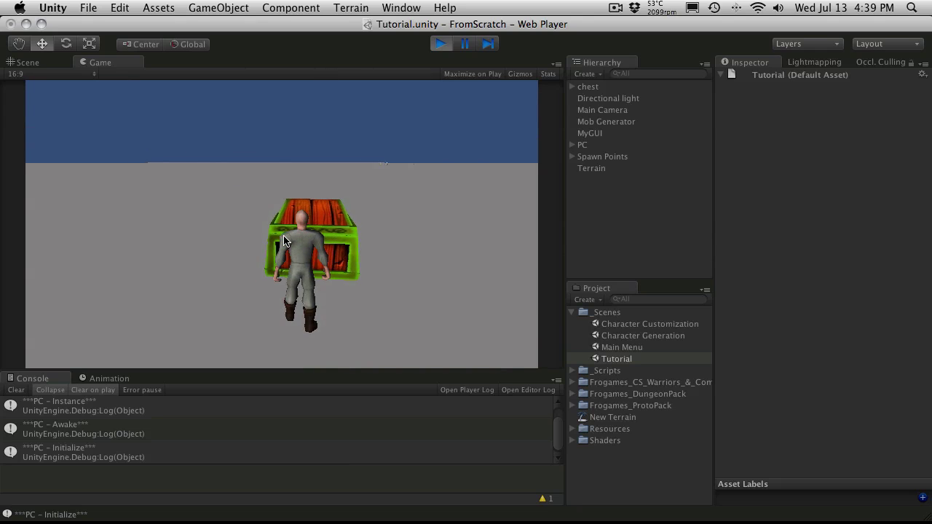
key("a")
key("a")
key("a")
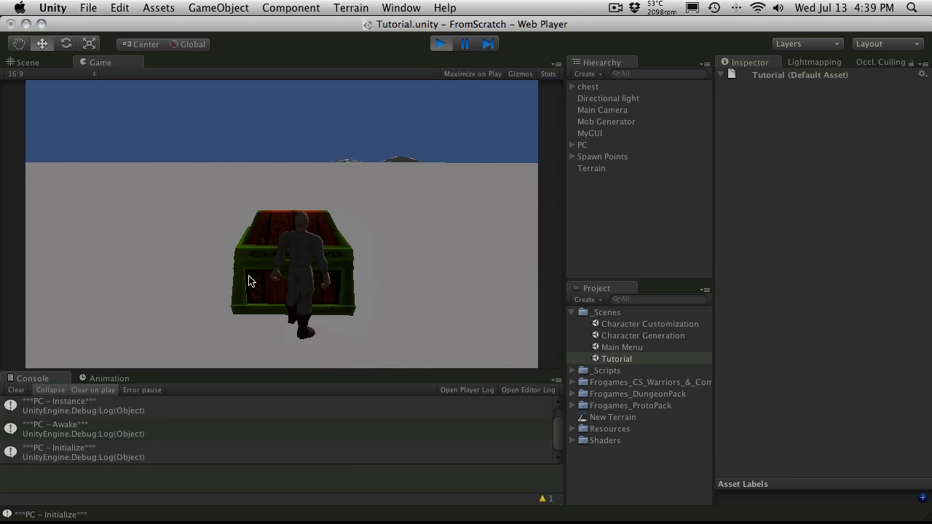
left_click(249, 280)
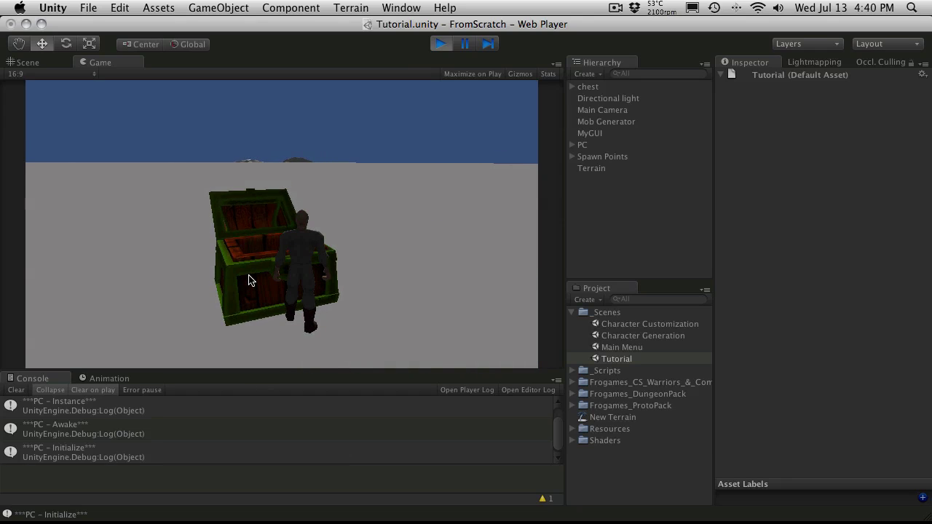
mouse_move(32, 333)
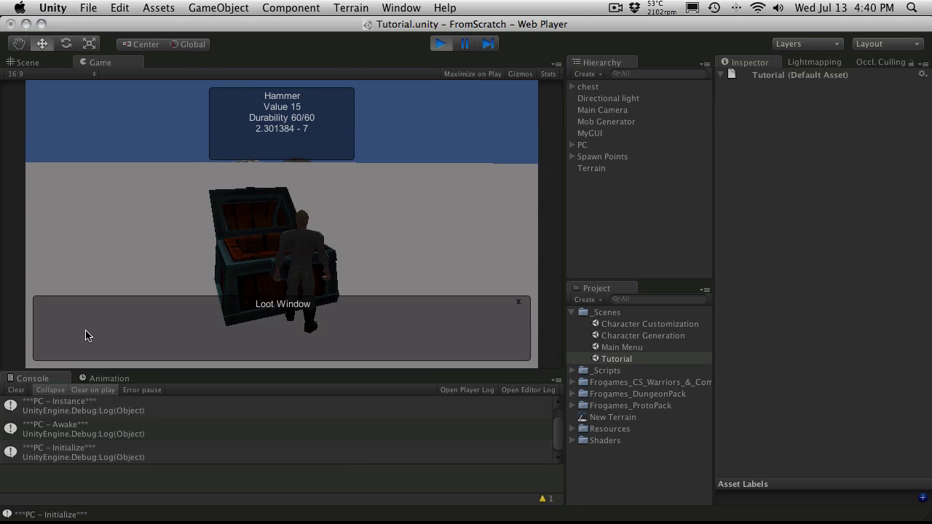
mouse_move(164, 335)
left_click(442, 43)
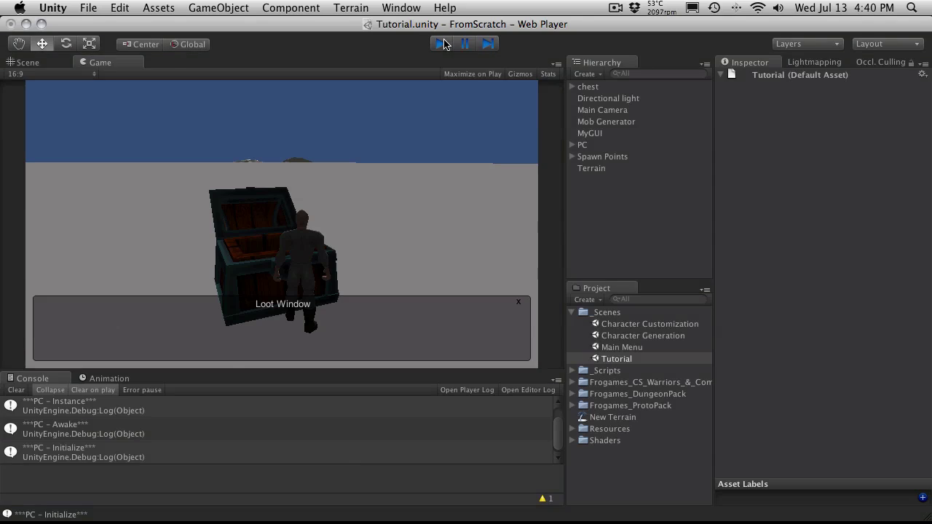
left_click(442, 43)
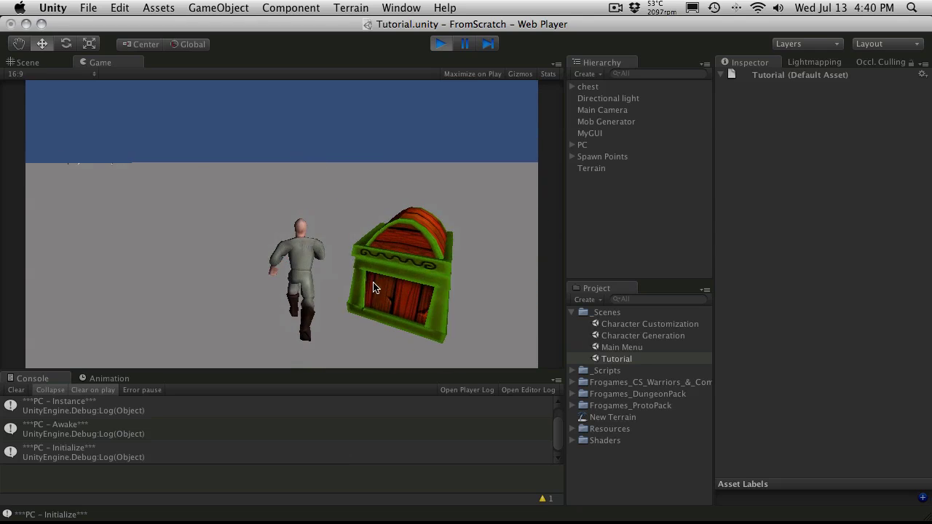
- Open the chest, take the Sailor hat, Heaume and Bandana, and close the loot window
left_click(263, 275)
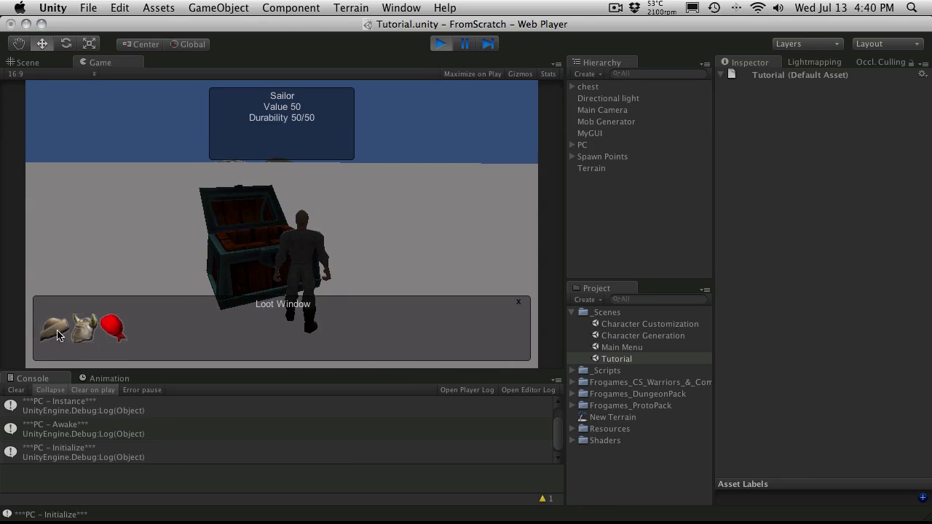
mouse_move(86, 334)
mouse_move(57, 334)
left_click(46, 337)
left_click(46, 336)
left_click(46, 337)
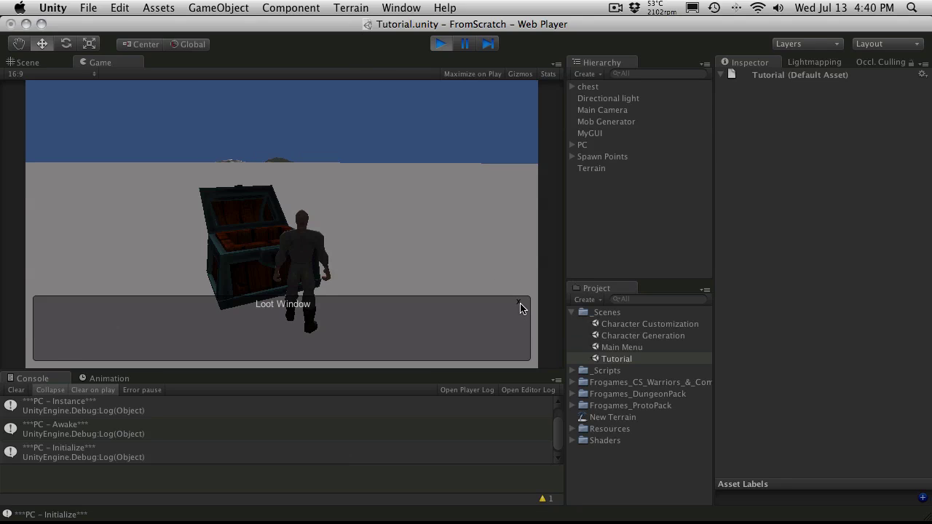
left_click(51, 325)
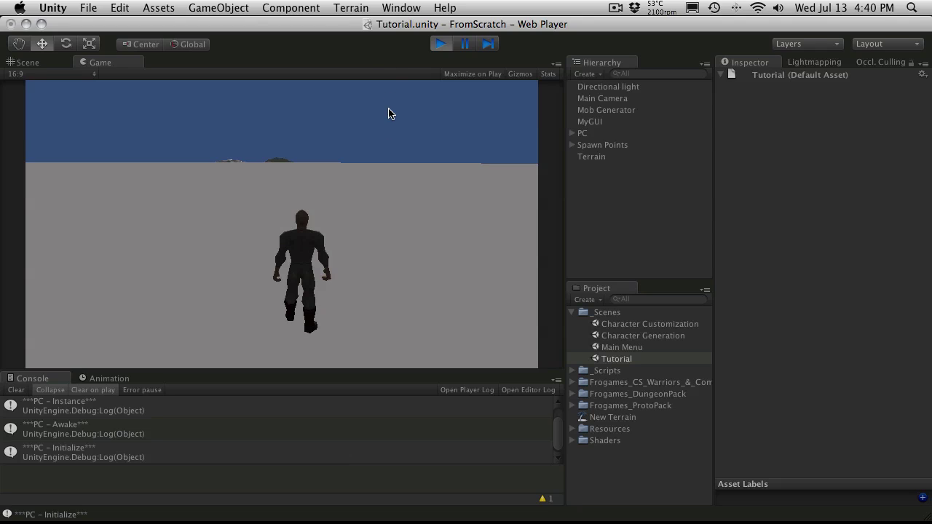
- Open the inventory with I and equip the Sailor hat, then the Bandana, then the horned Heaume
key("i")
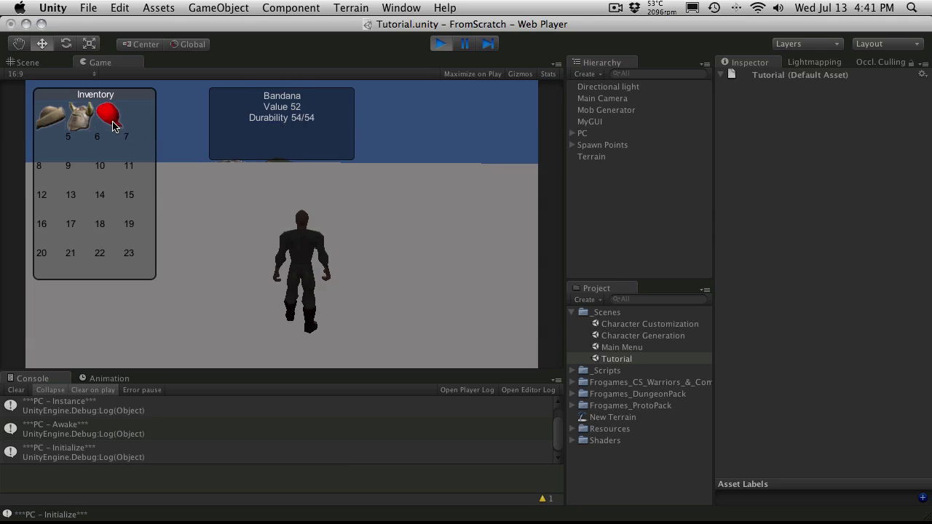
left_click(51, 126)
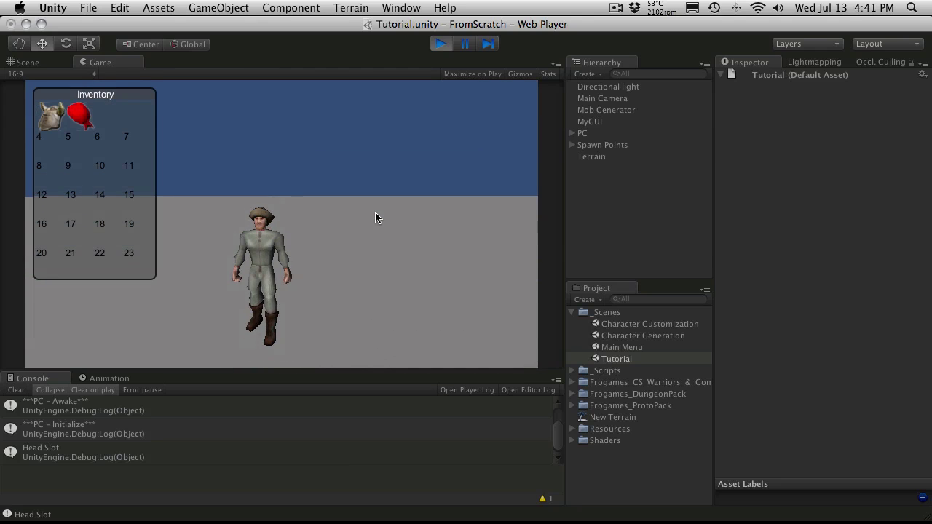
left_click(80, 115)
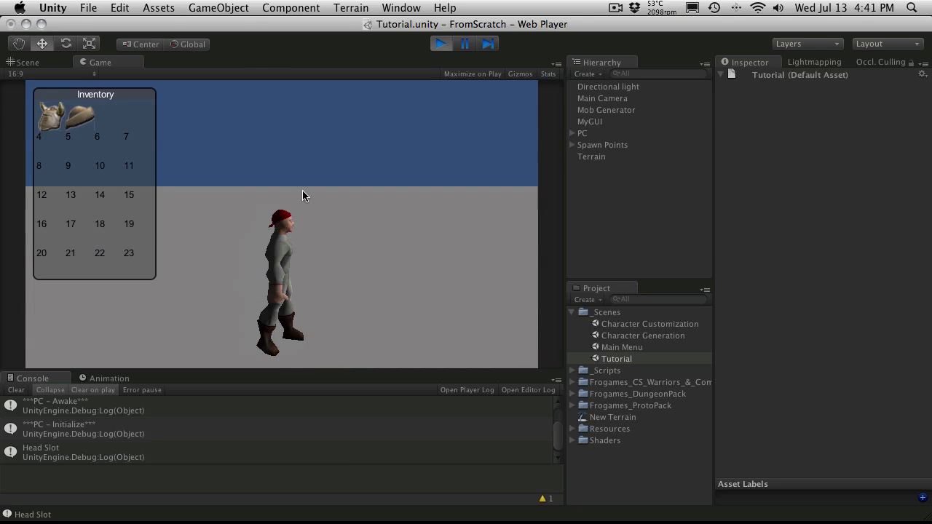
left_click(51, 115)
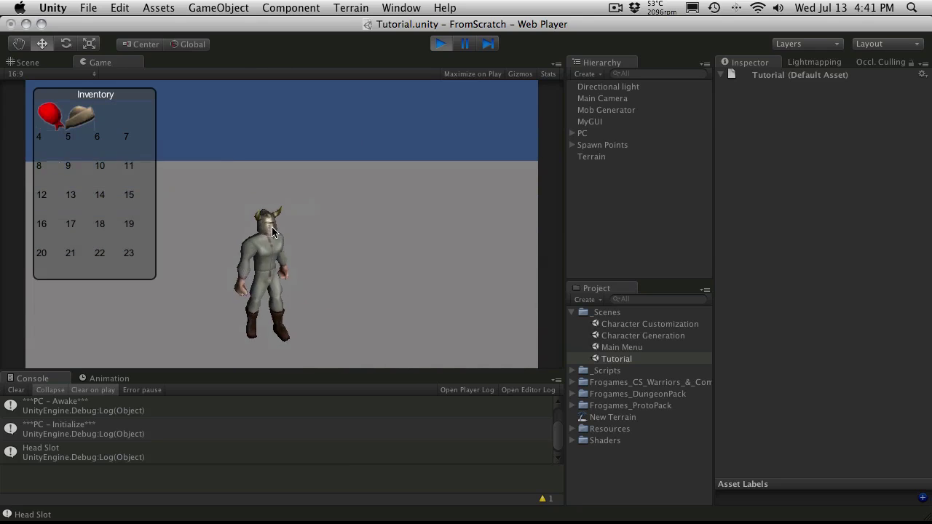
- Open the character window with C, close the inventory with I, and exit Play mode
mouse_move(60, 115)
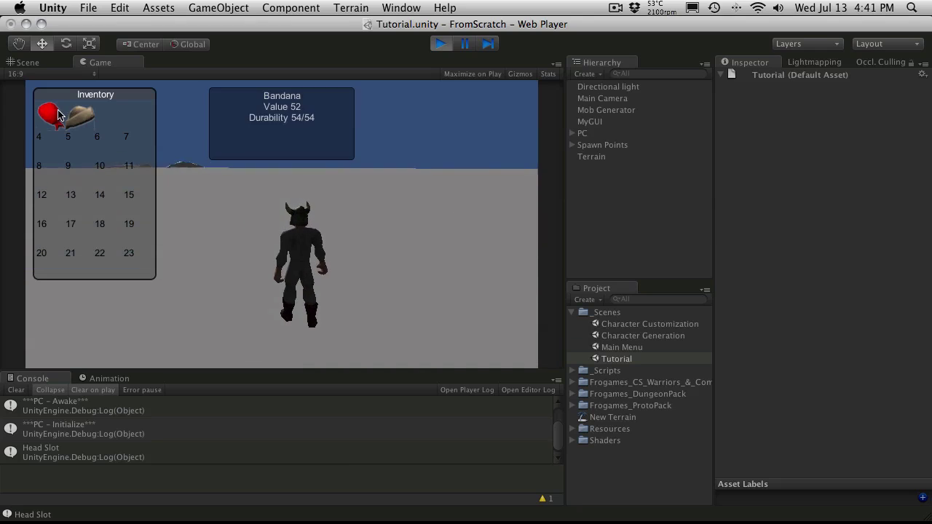
key("c")
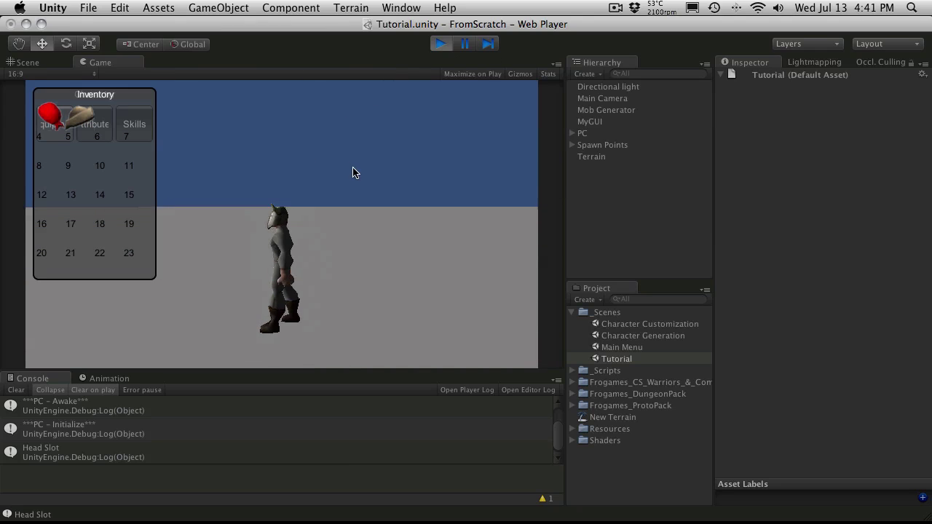
key("i")
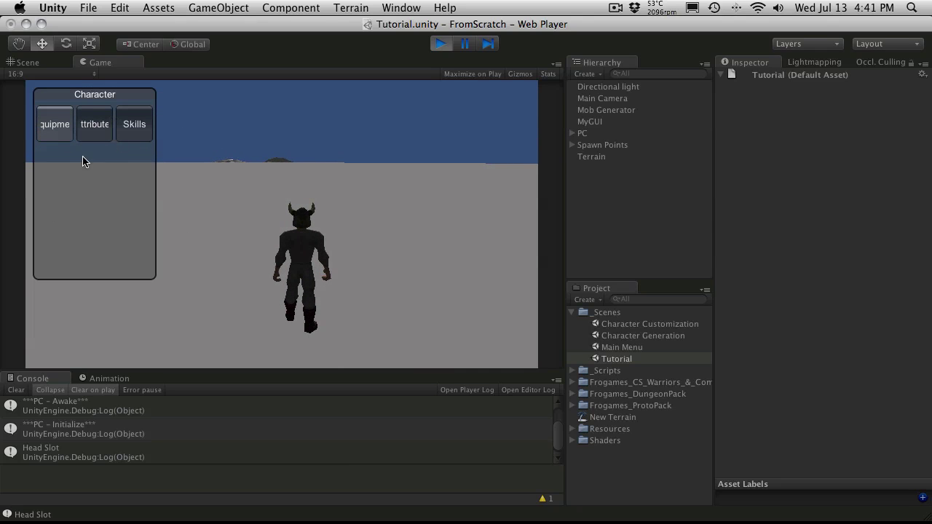
left_click(441, 44)
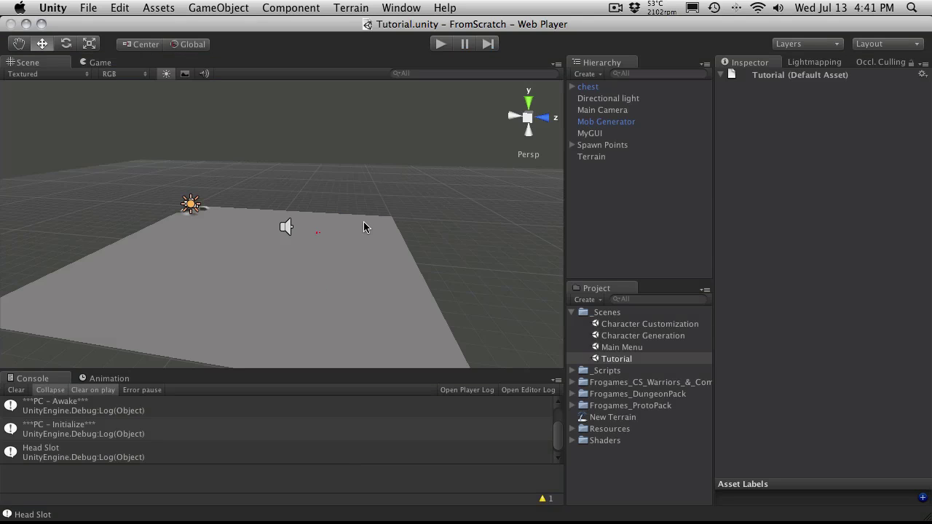